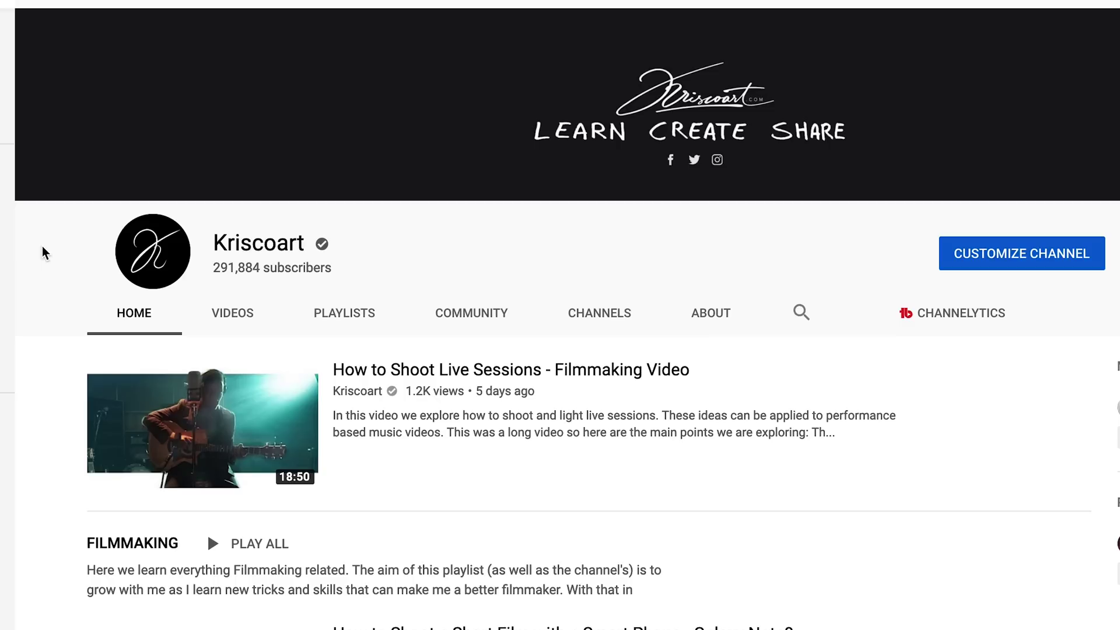
- Scroll down the channel's Home tab toward the How to Shoot Live Sessions video
scroll(46, 286, down, 6)
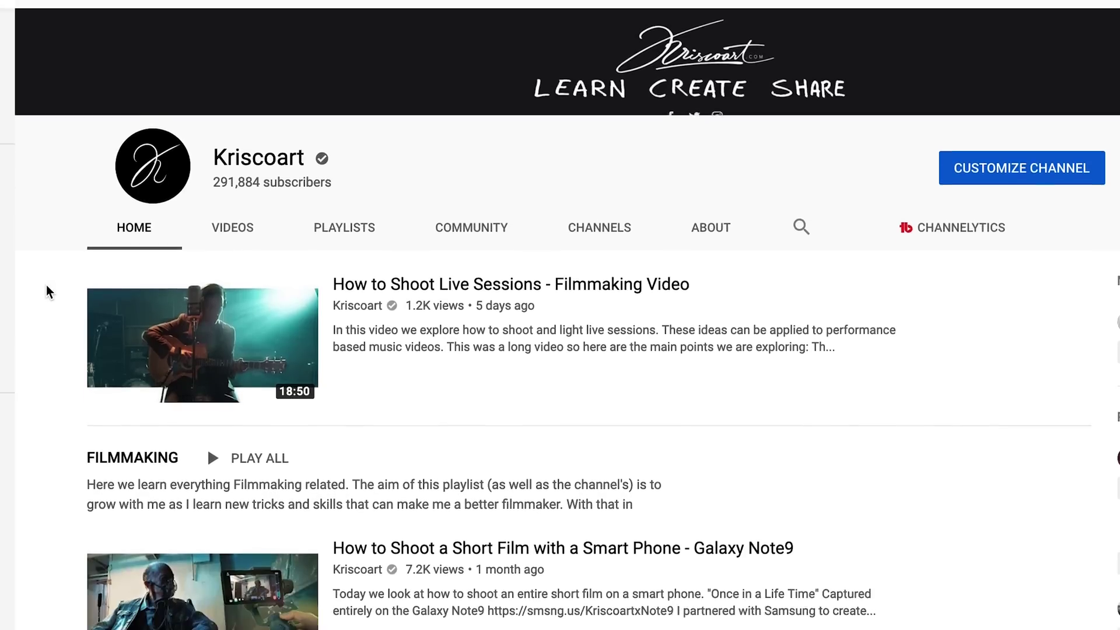
scroll(47, 286, down, 4)
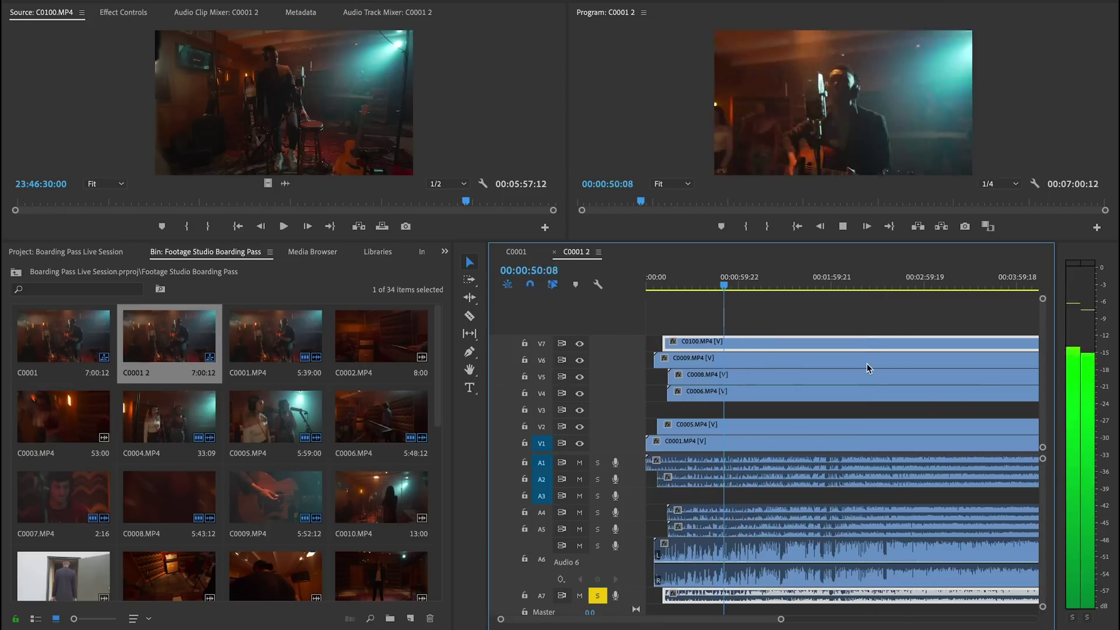
- Give the V7 clip near 3:07 a Mango label, save, and switch to the other C0001 2 sequence
drag(727, 292, 829, 296)
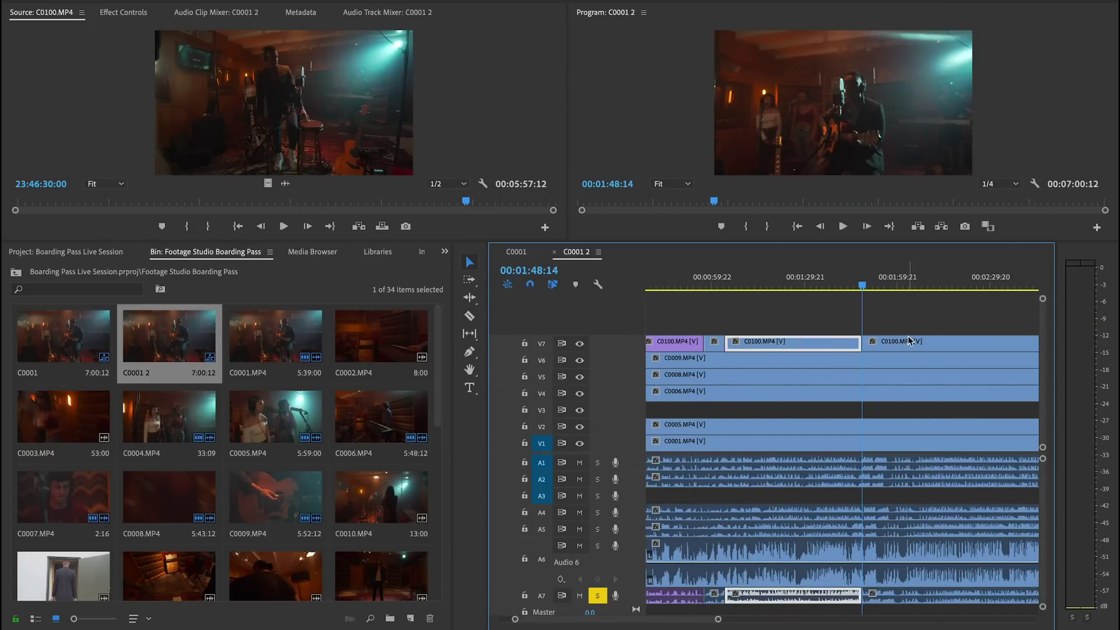
right_click(895, 341)
mouse_move(933, 345)
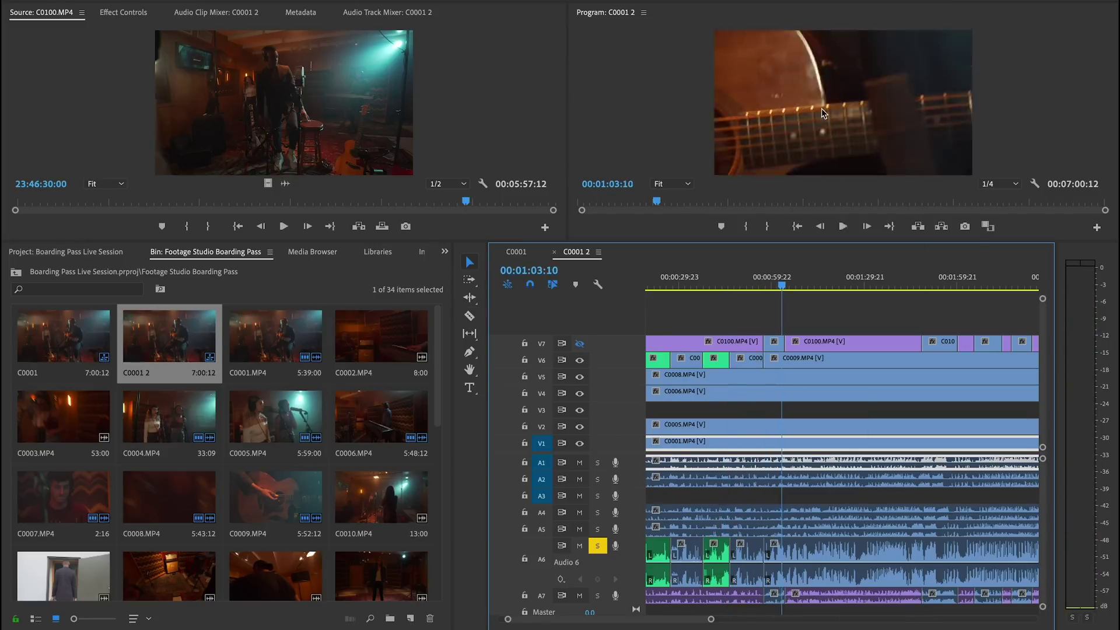
key(ctrl+s)
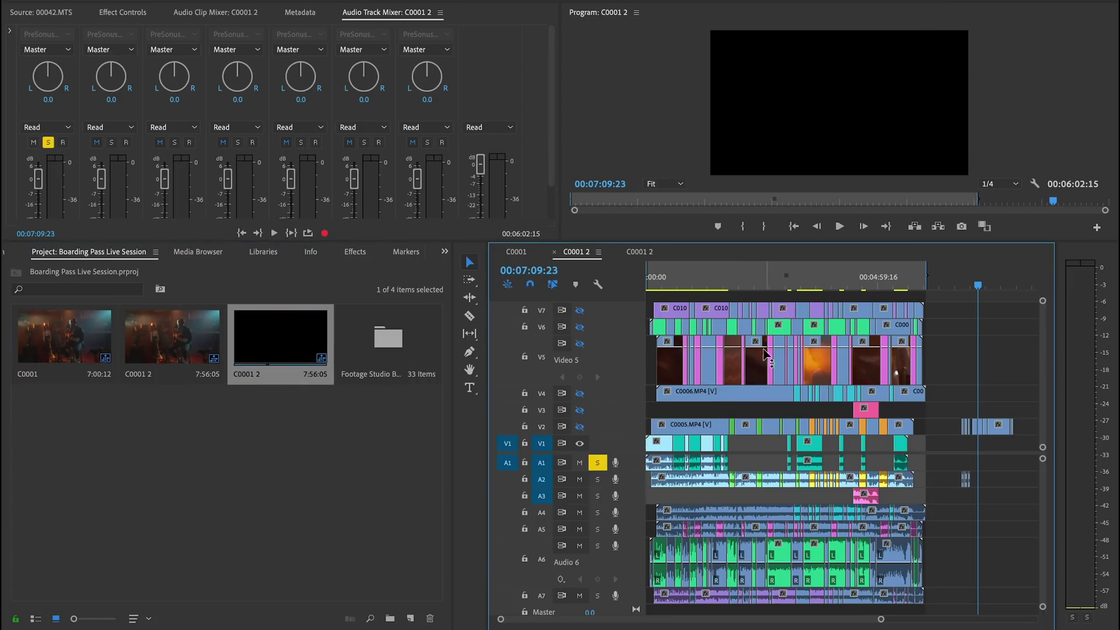
click(642, 256)
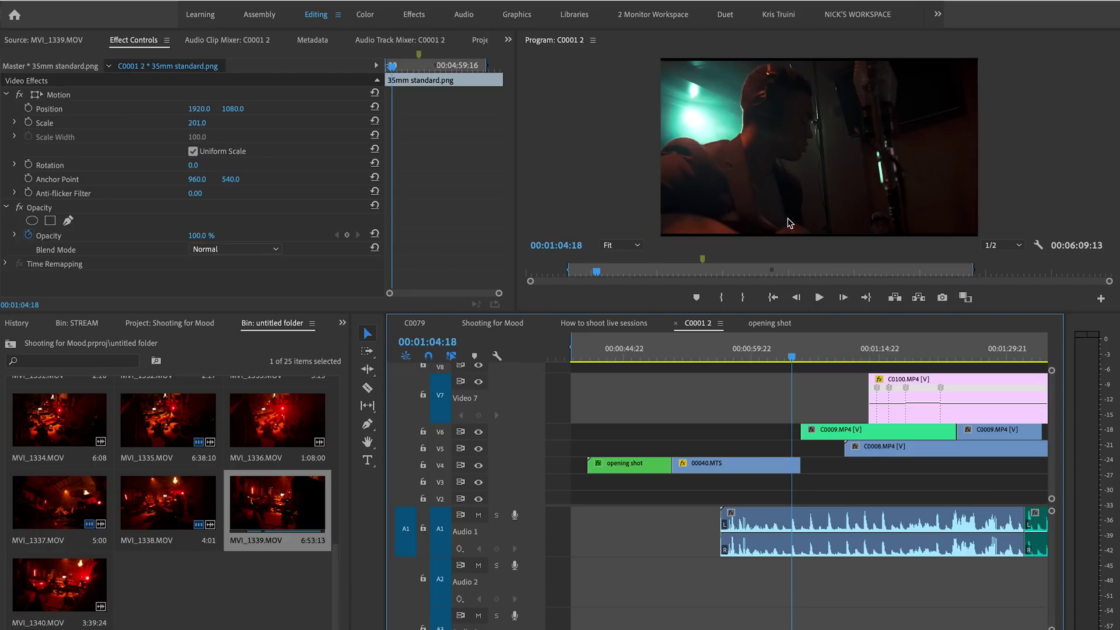
- At 00:00:57:21, raise the 00040.MTS clip's Position Y from 1080 to 1230
key(minus)
key(minus)
key(minus)
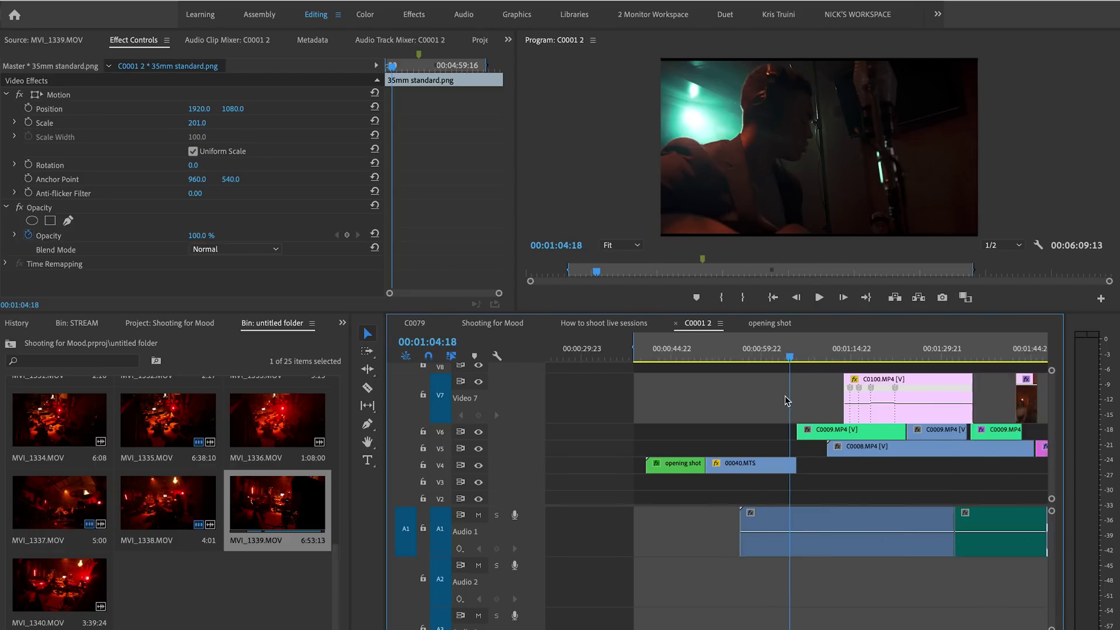
scroll(723, 383, down, 3)
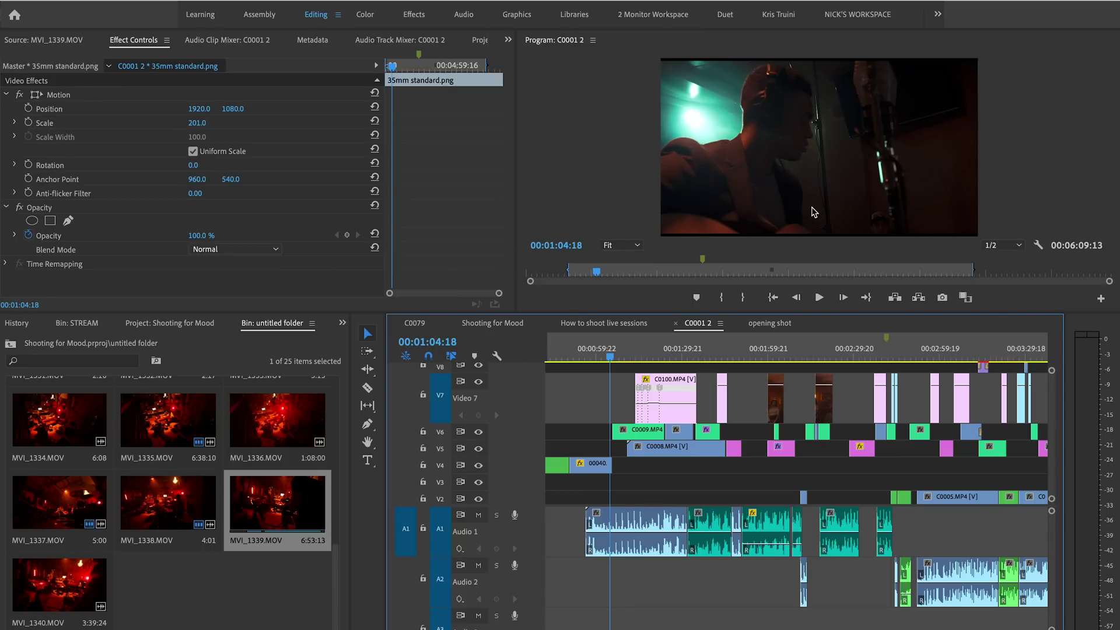
drag(604, 351, 607, 351)
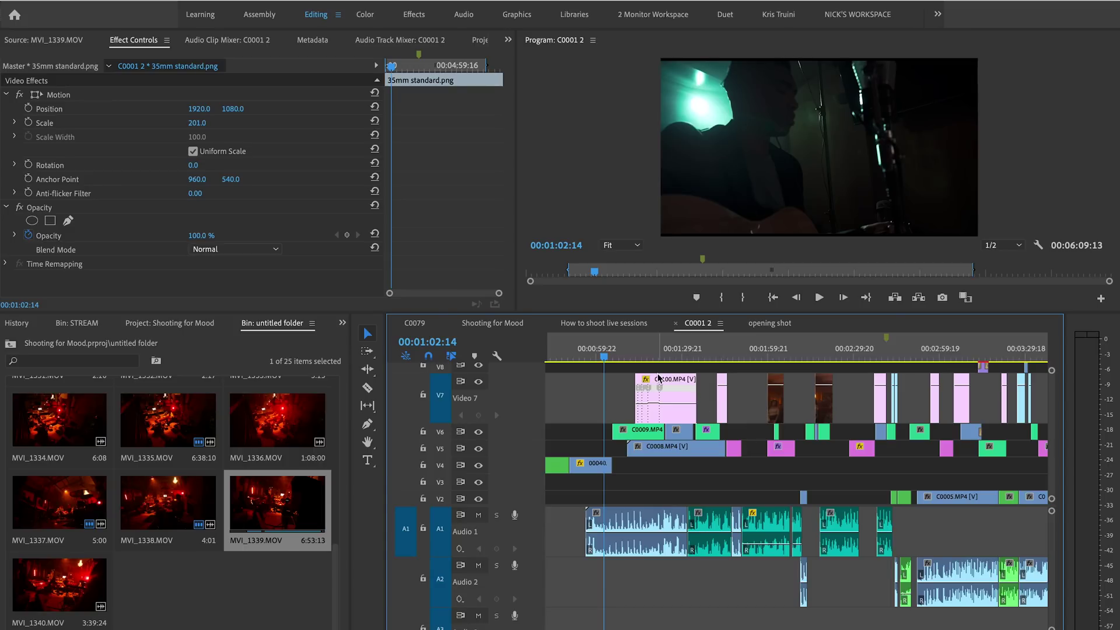
drag(606, 355, 605, 356)
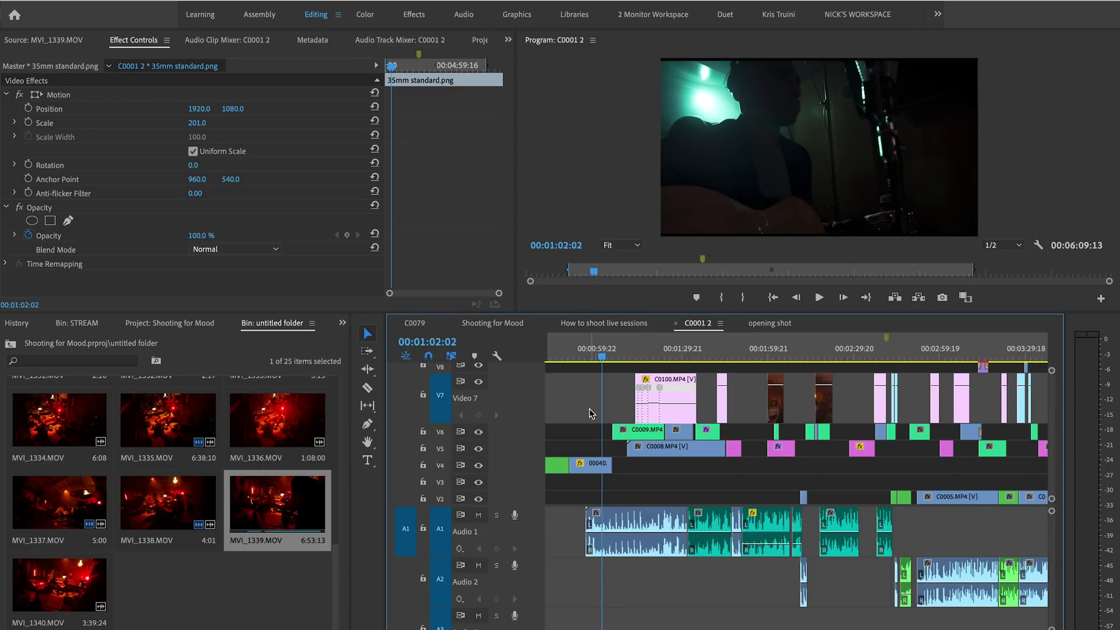
click(590, 354)
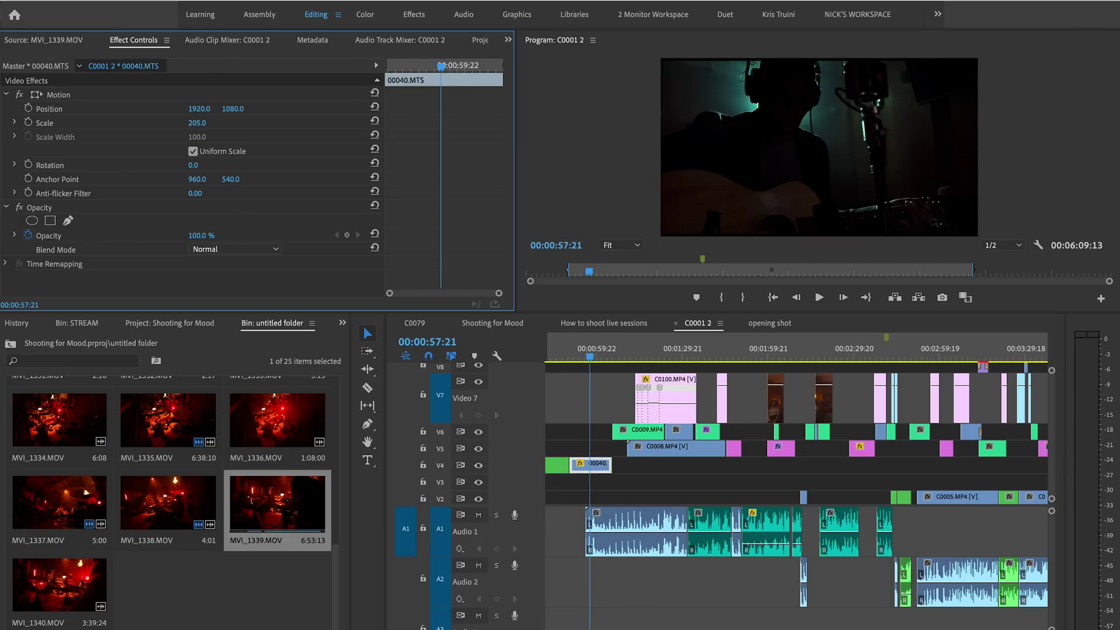
drag(233, 109, 320, 108)
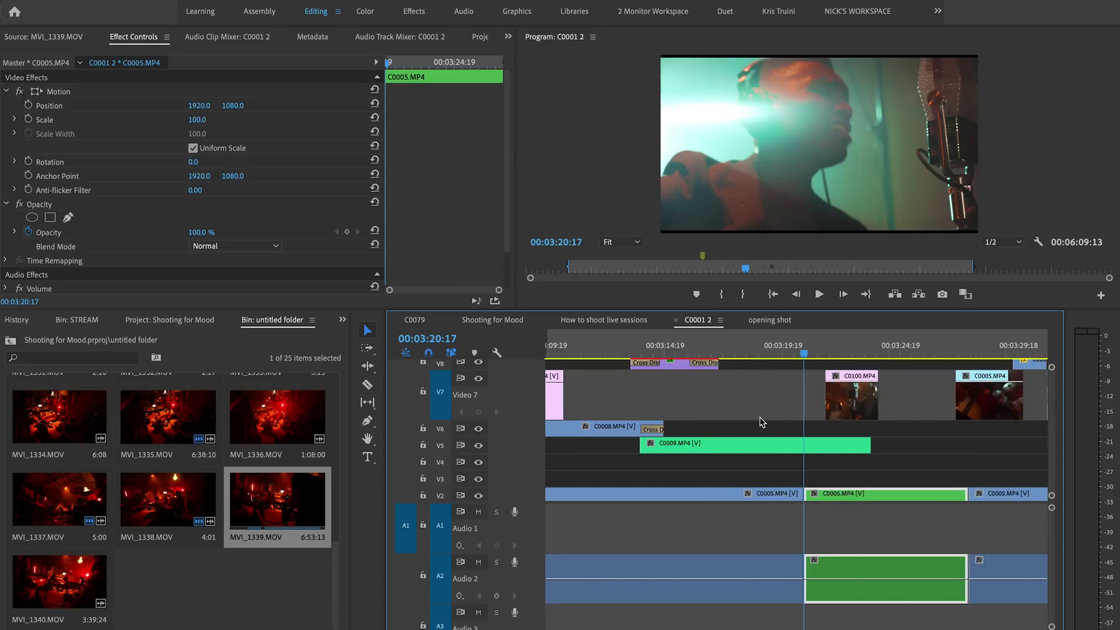
scroll(761, 421, down, 3)
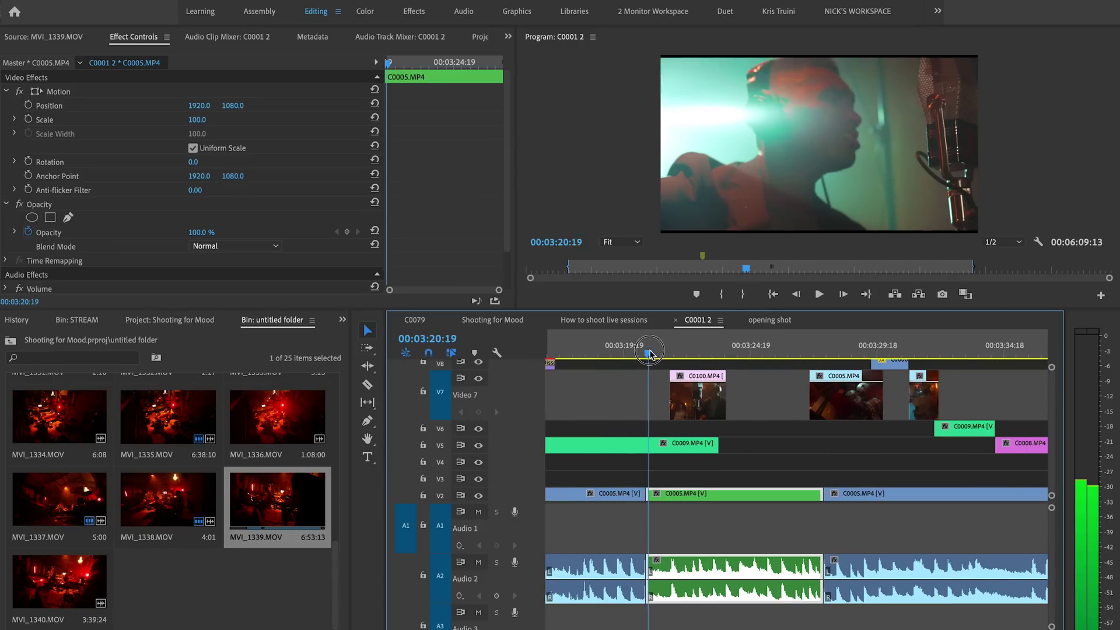
key(minus)
key(space)
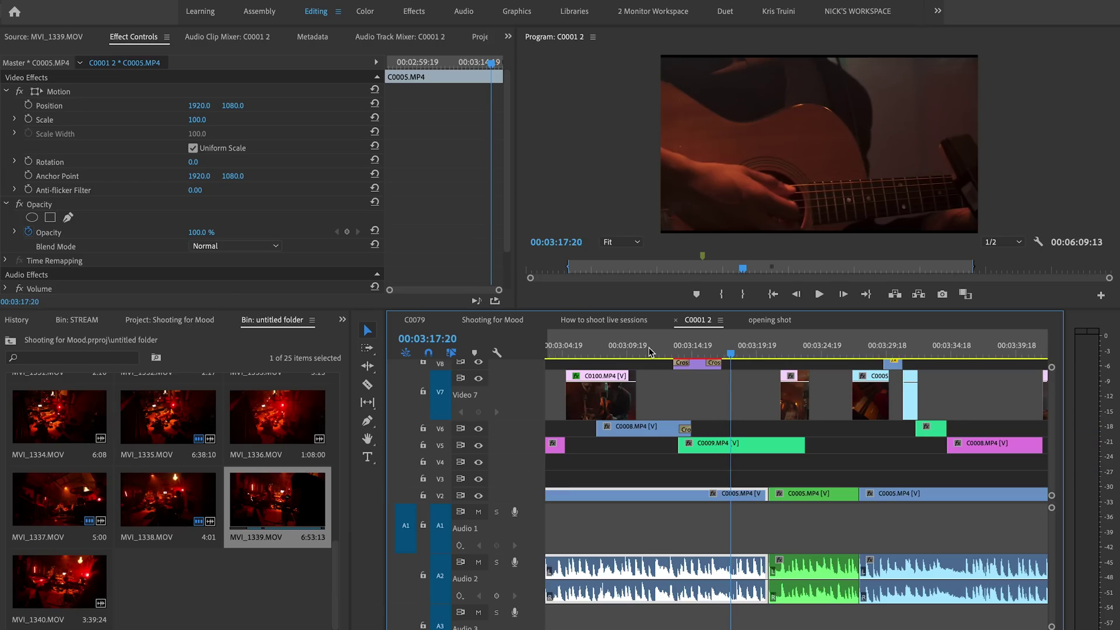
key(space)
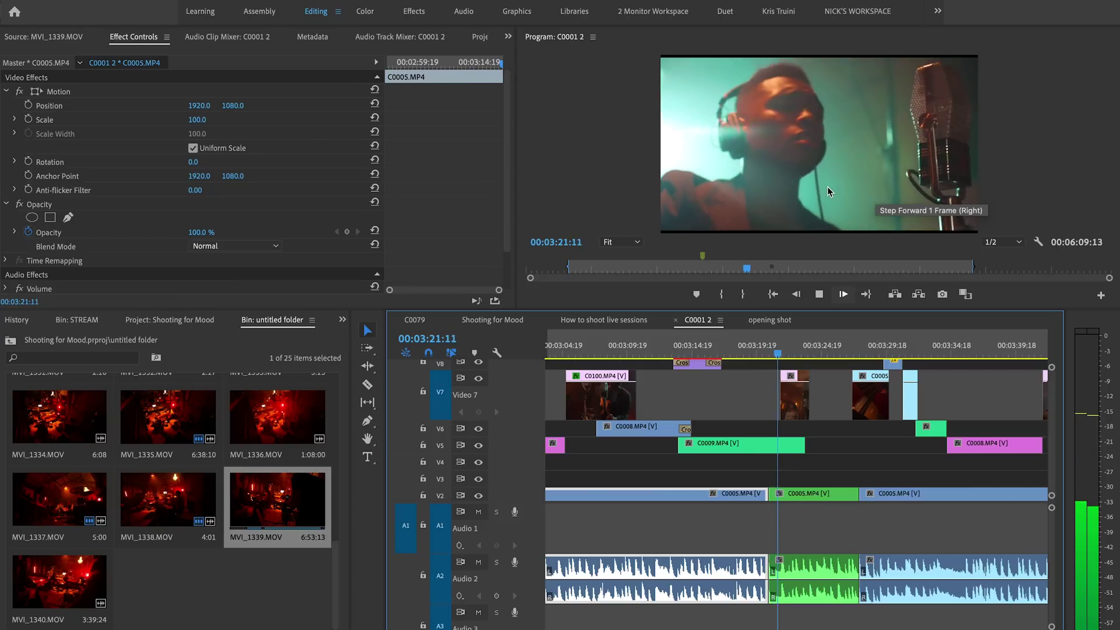
click(794, 396)
key(space)
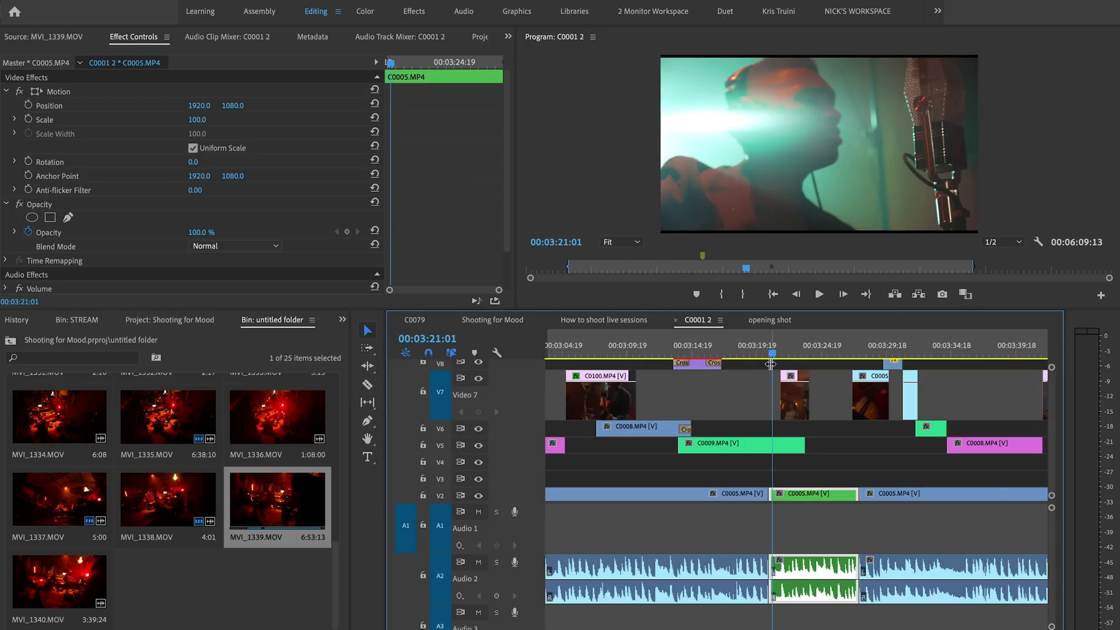
key(space)
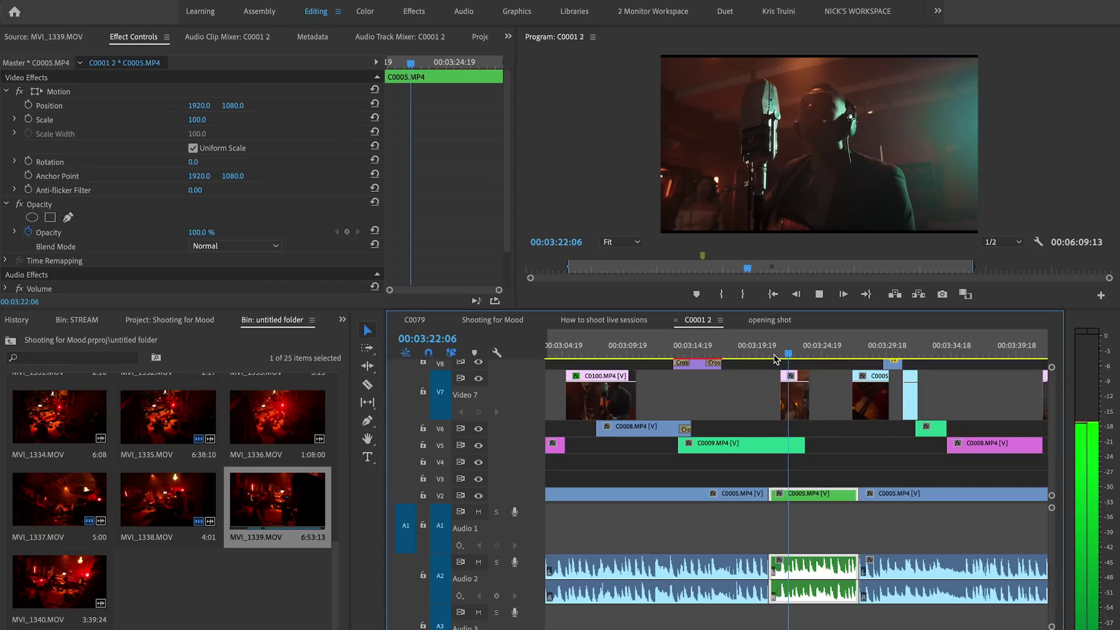
click(822, 170)
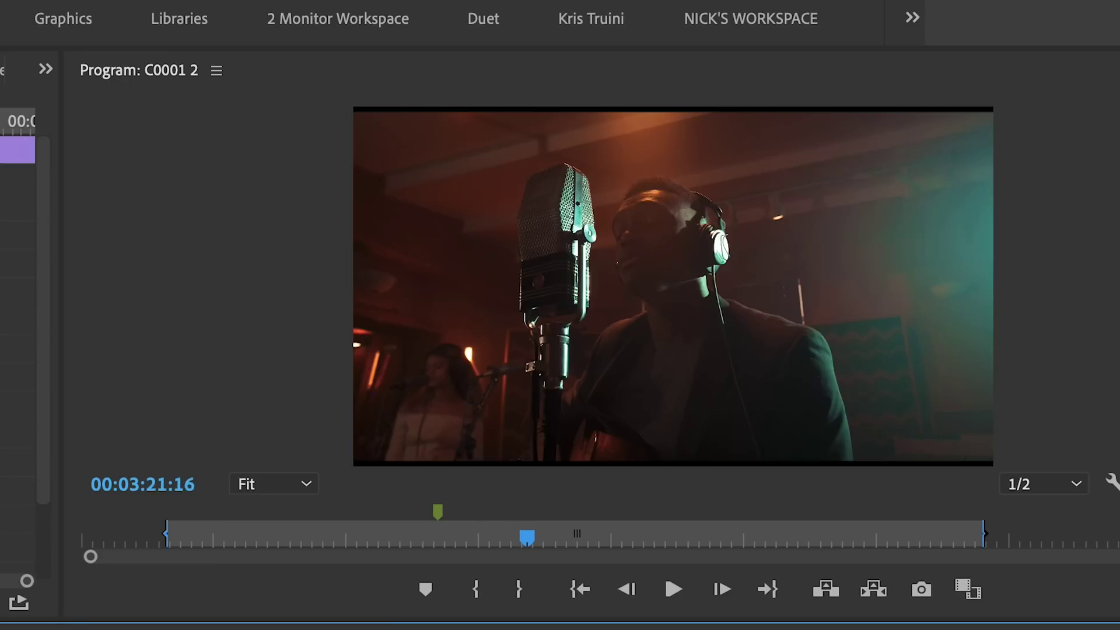
key(space)
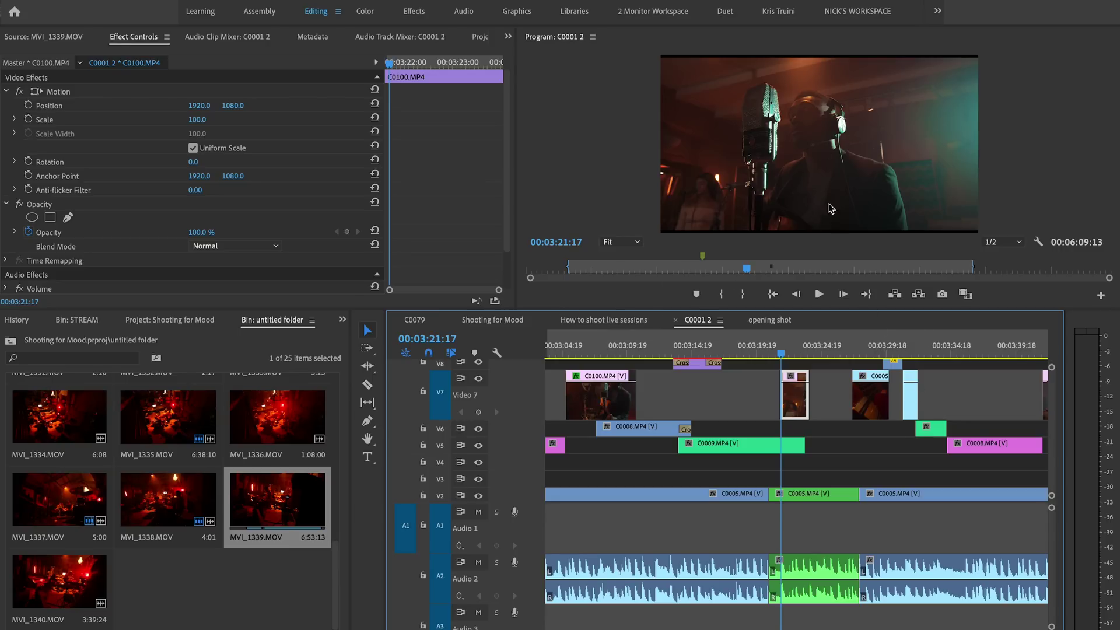
drag(733, 354, 779, 360)
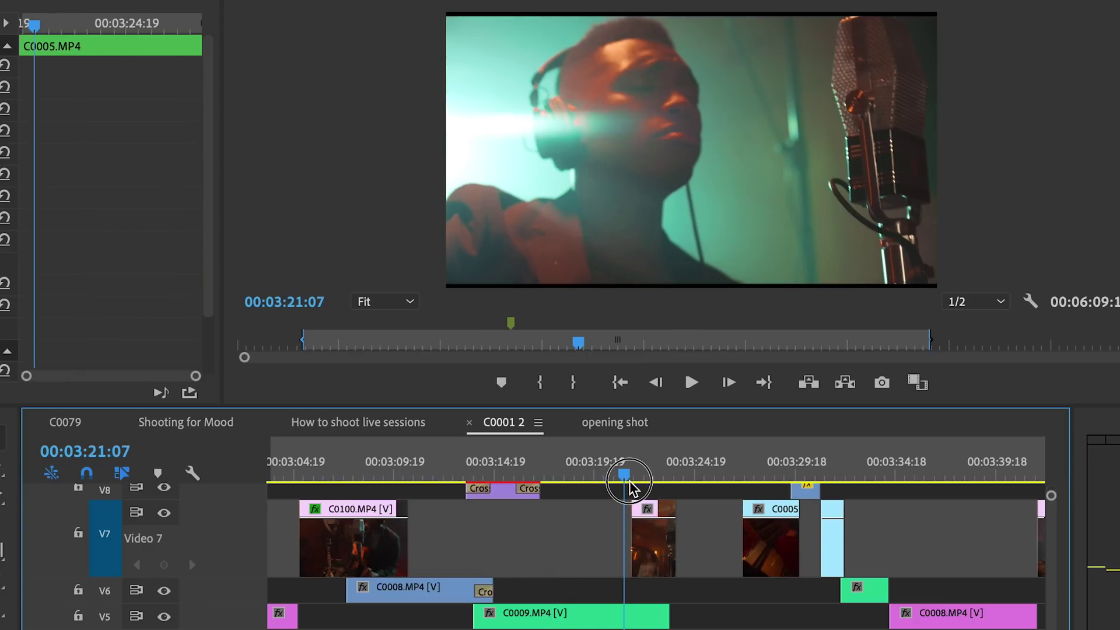
drag(630, 487, 610, 475)
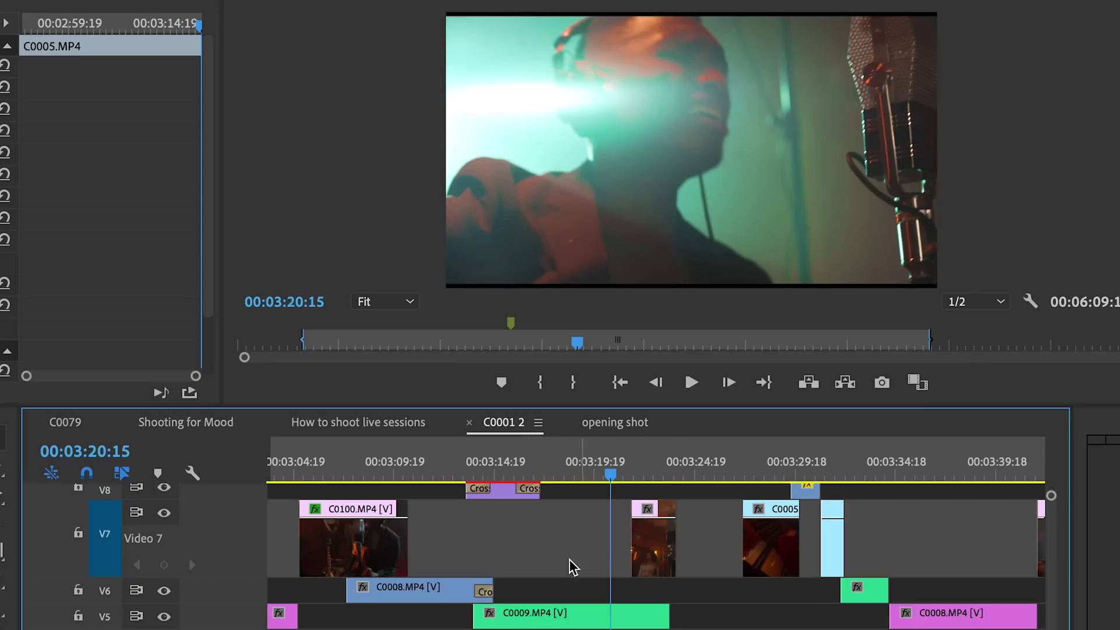
drag(586, 467, 638, 477)
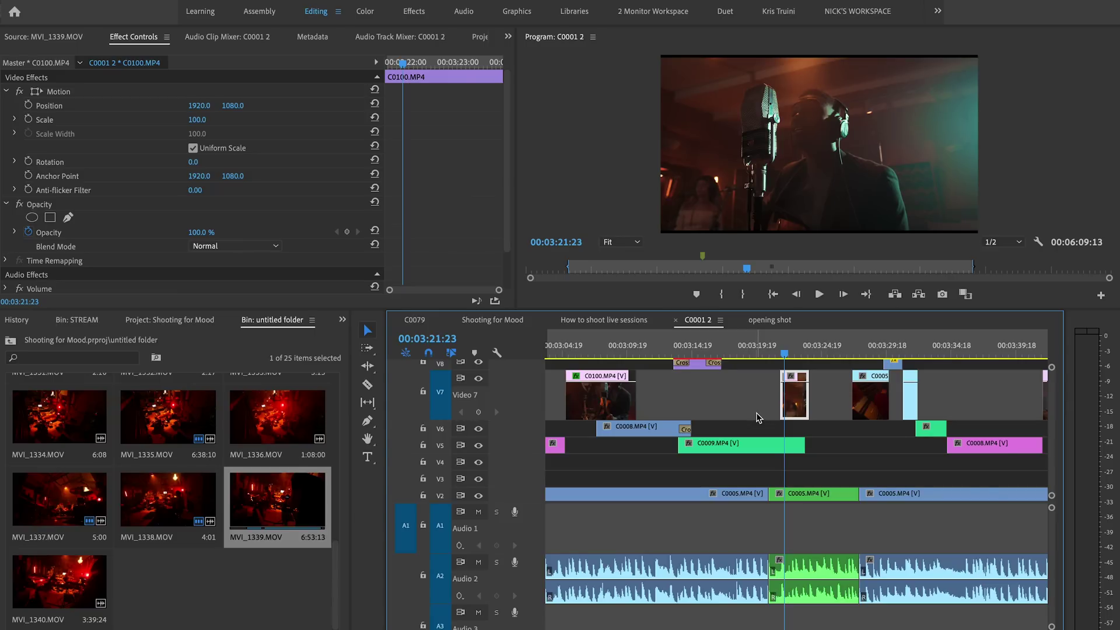
drag(788, 359, 805, 355)
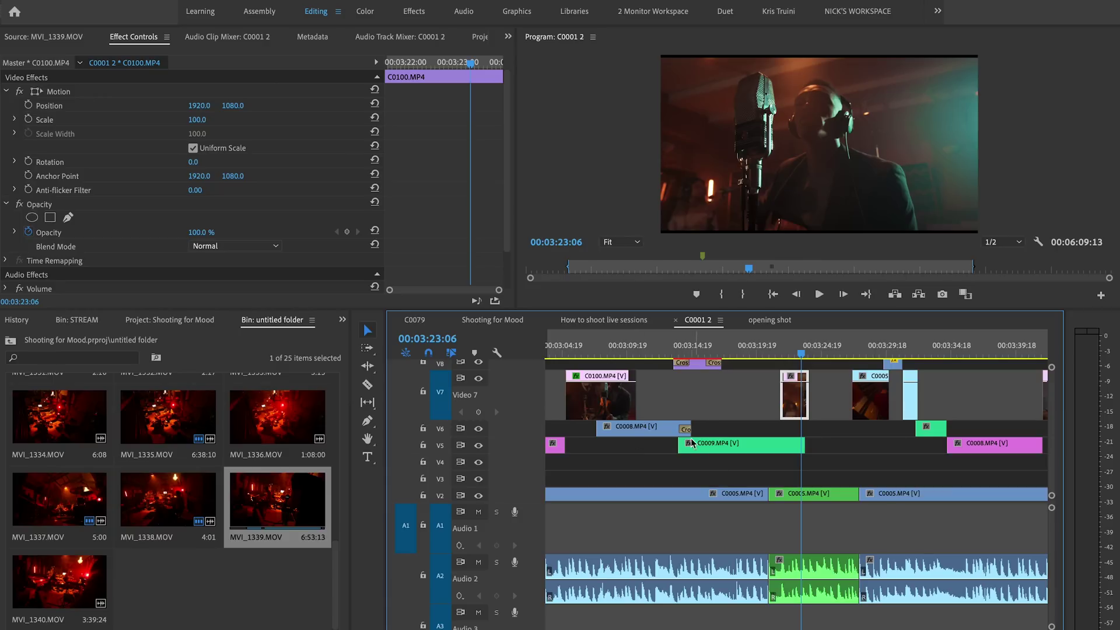
drag(759, 357, 774, 357)
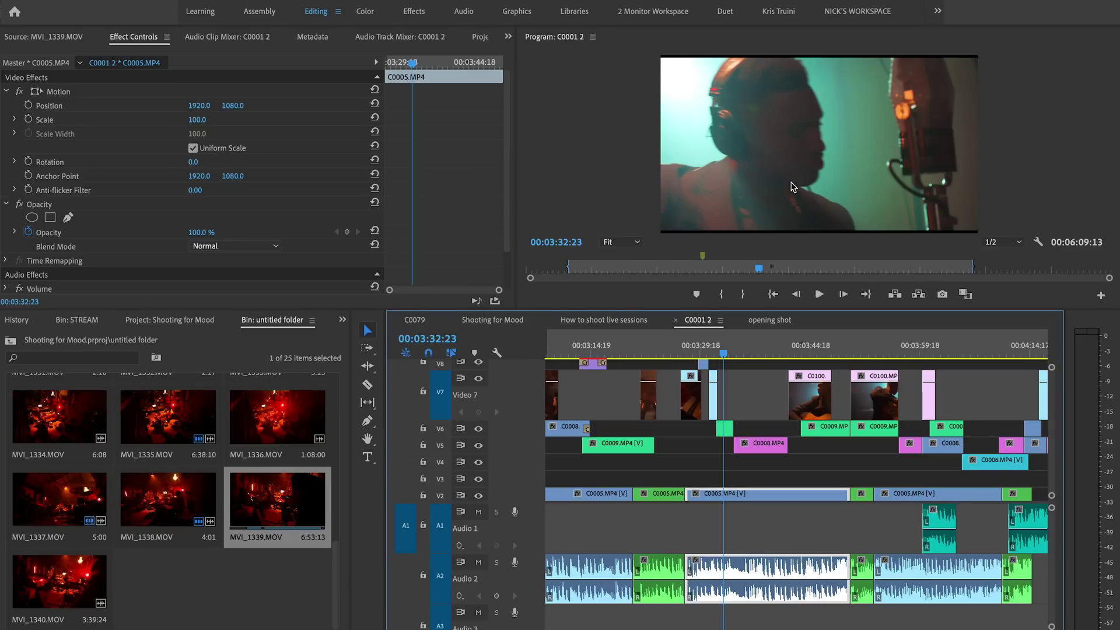
click(715, 350)
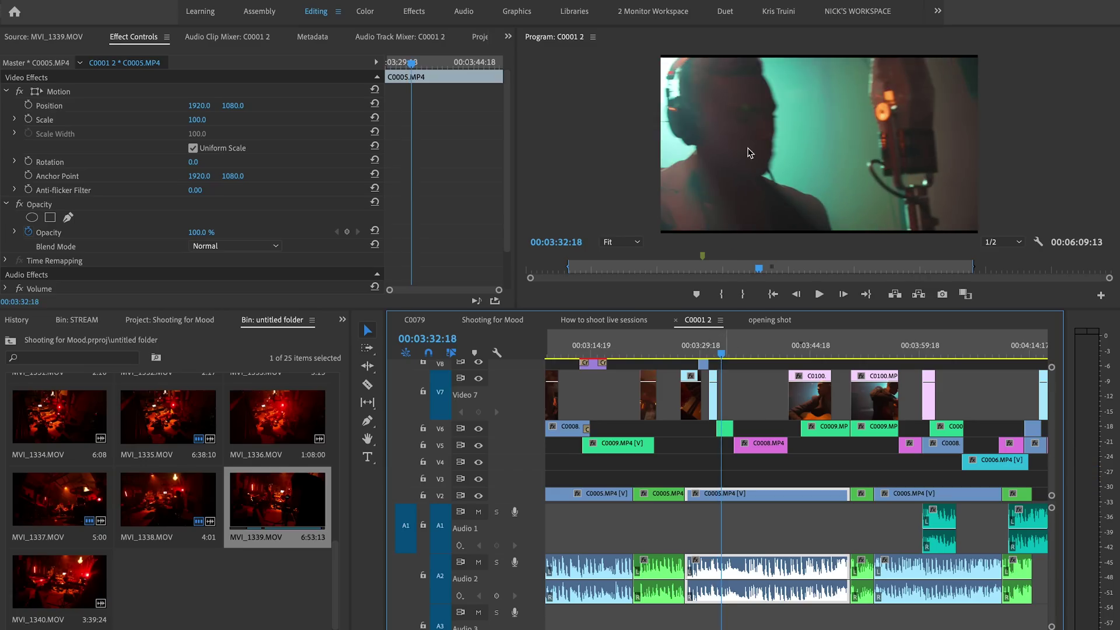
drag(719, 354, 732, 357)
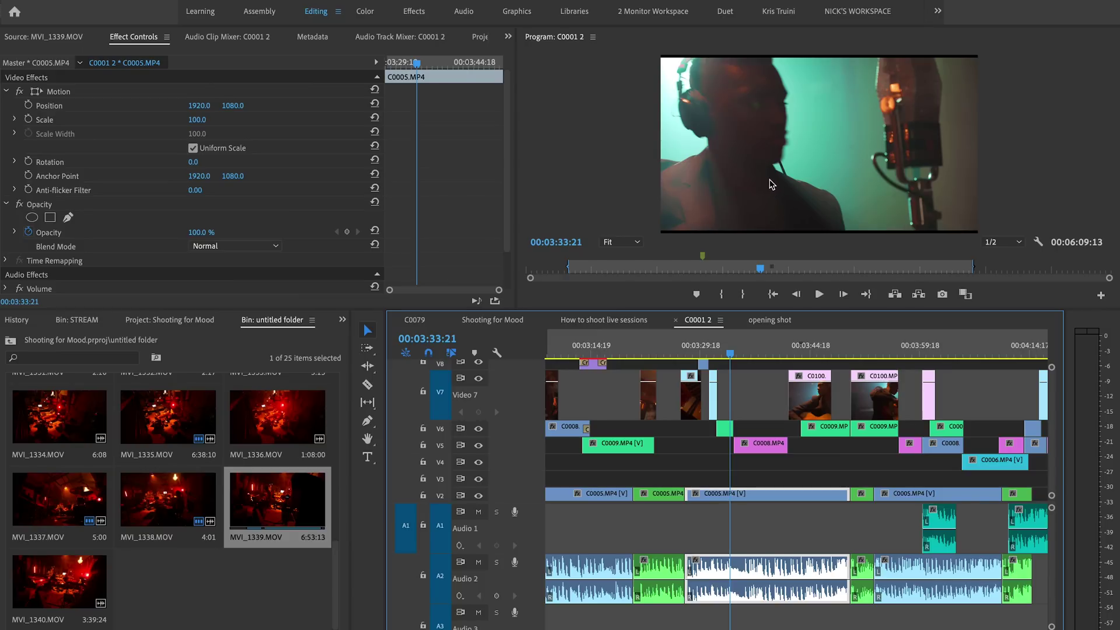
click(766, 355)
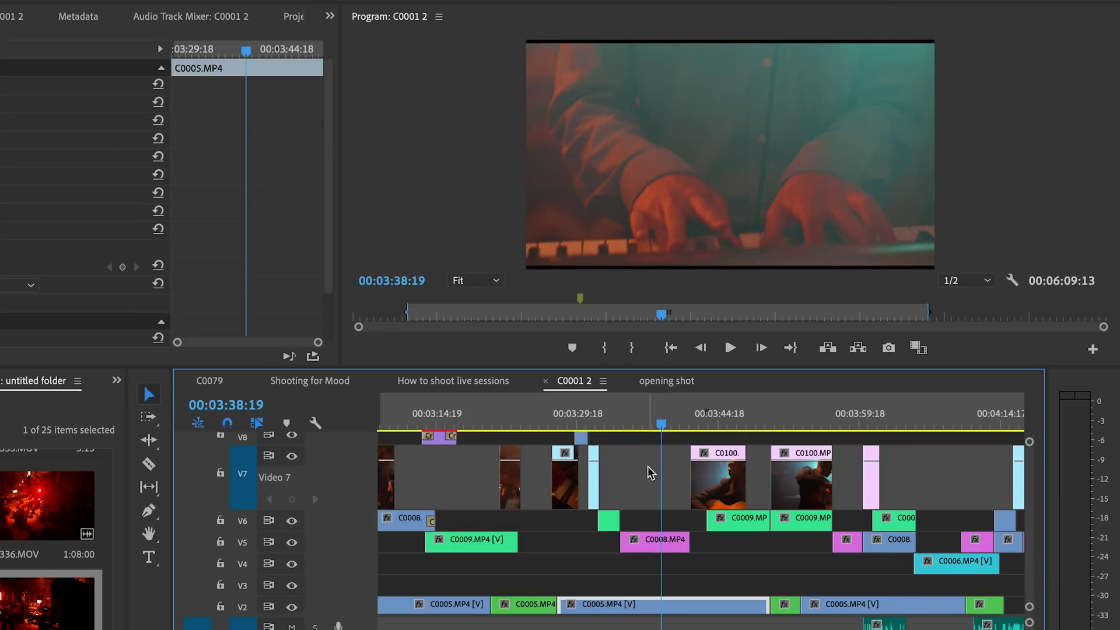
- Preview the keyboard shots around 3:12–3:14
scroll(752, 384, left, 5)
scroll(749, 371, down, 1)
mouse_move(625, 424)
mouse_down()
mouse_move(643, 424)
mouse_move(623, 421)
mouse_up()
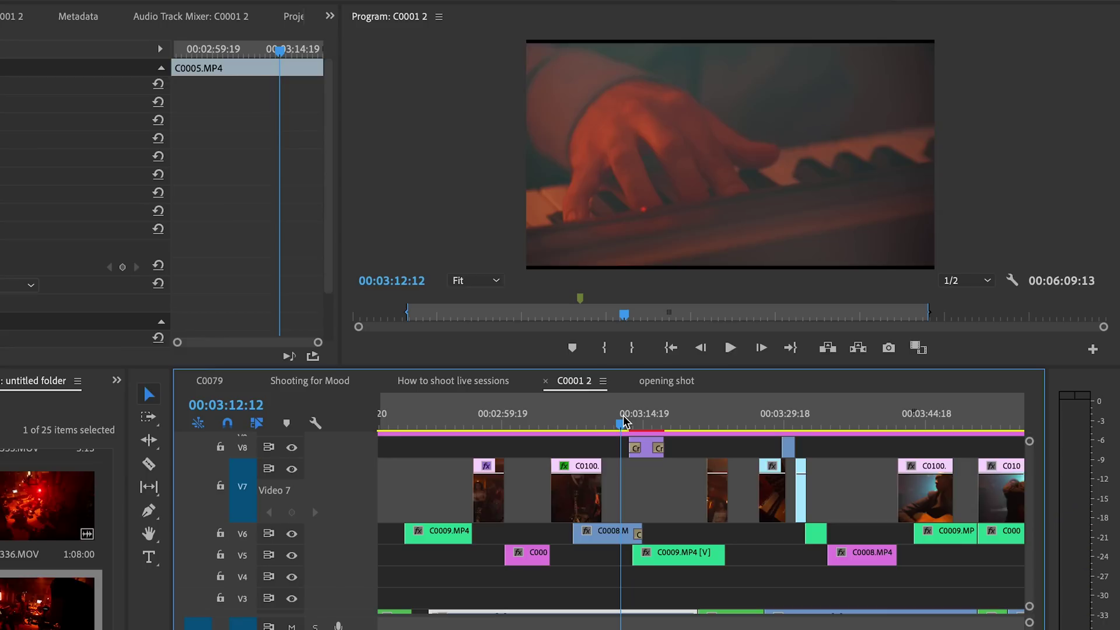
key(space)
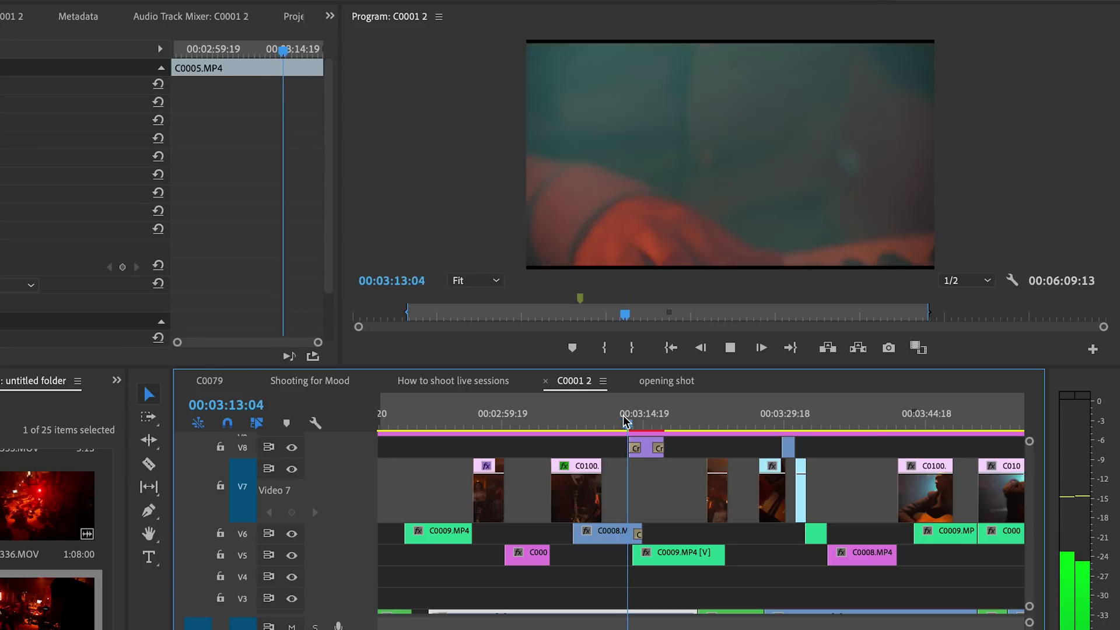
key(space)
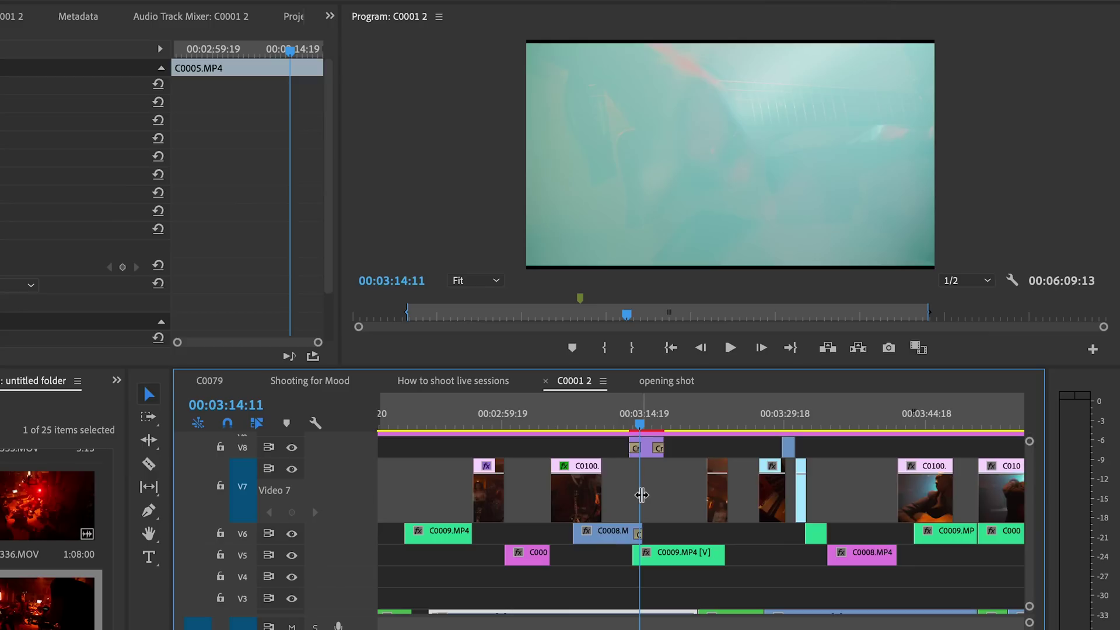
- Play through the light-leak transition near 3:15 and select the Blue Soft Transition clip on V8
scroll(638, 487, up, 6)
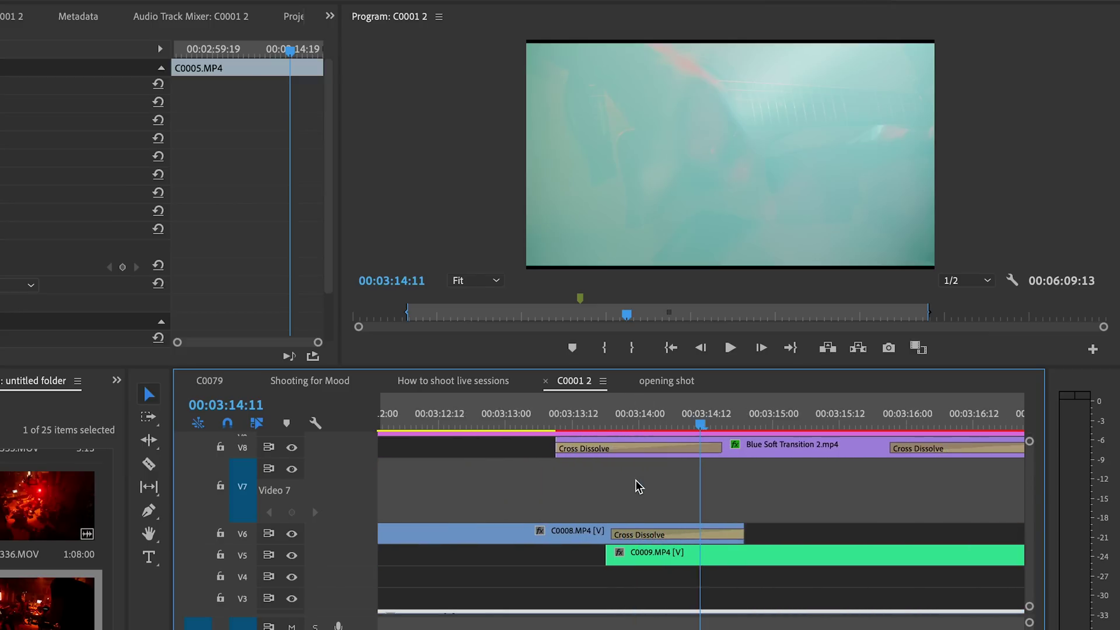
scroll(639, 487, up, 2)
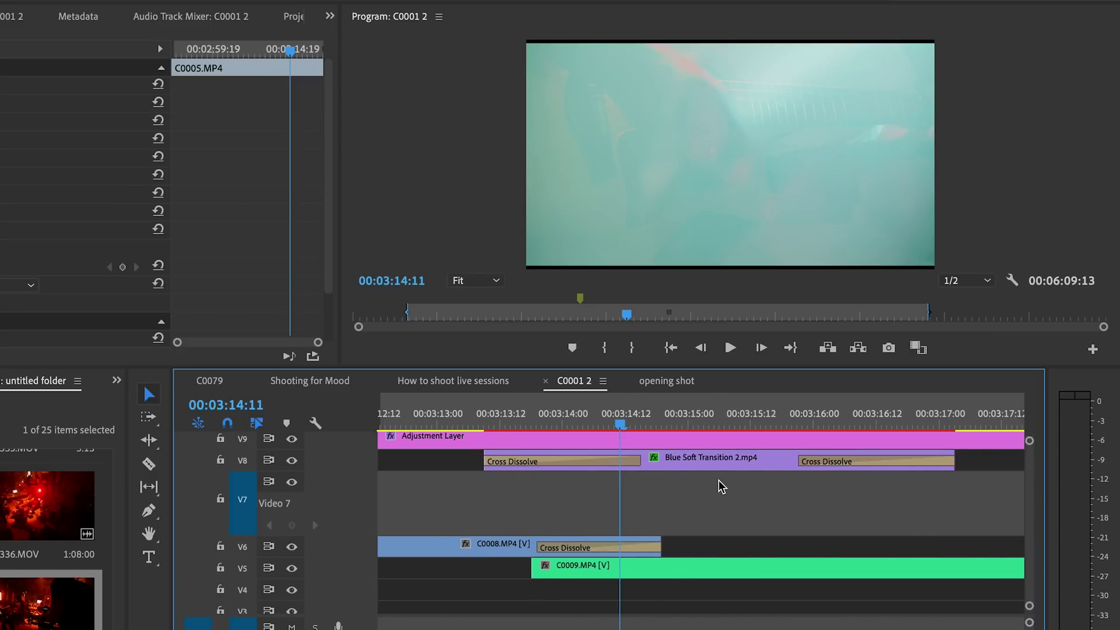
scroll(720, 482, down, 3)
key(space)
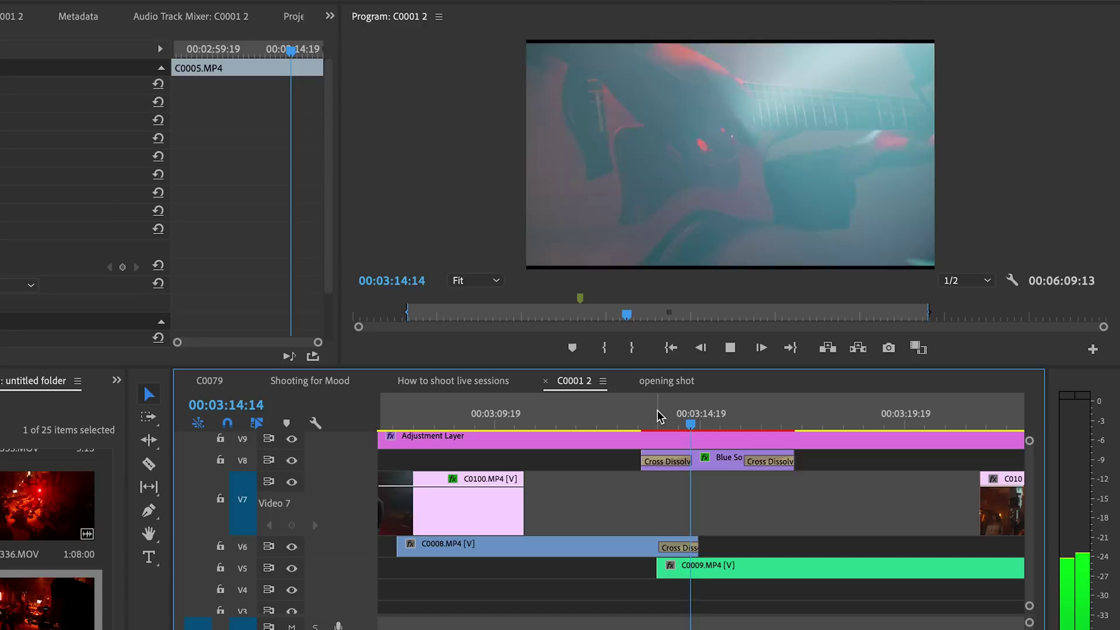
key(space)
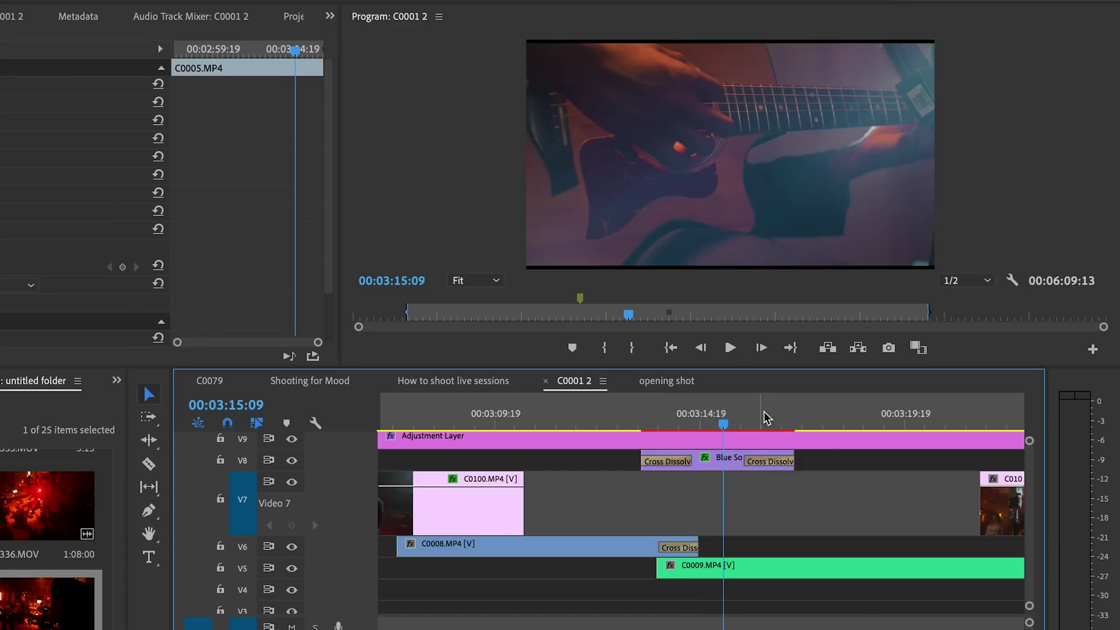
click(734, 466)
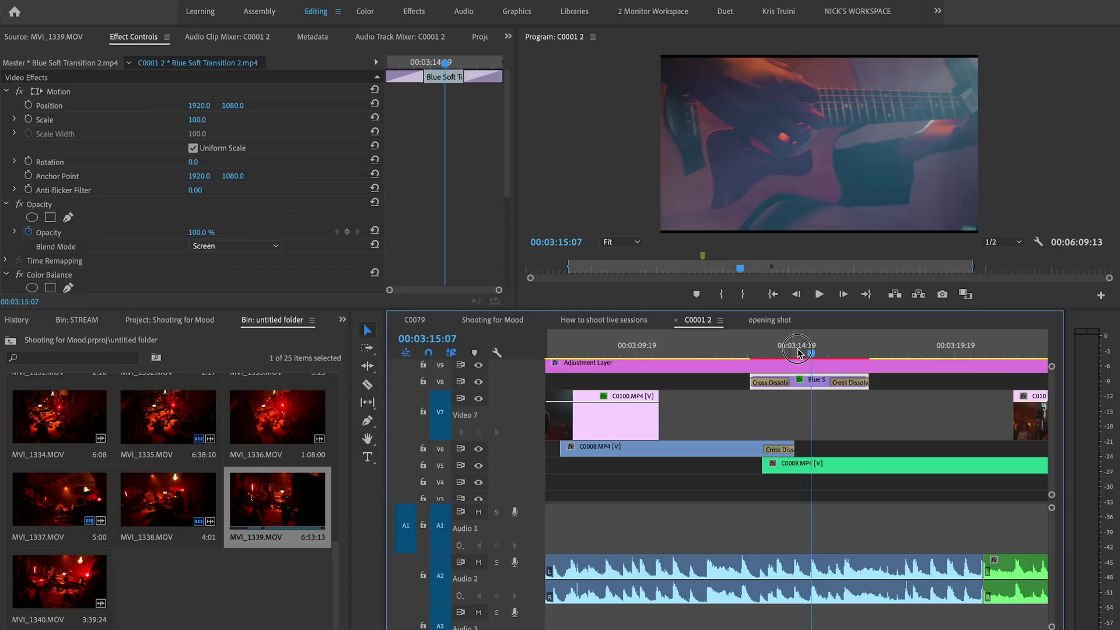
mouse_move(799, 353)
mouse_down()
mouse_move(750, 348)
mouse_move(812, 344)
mouse_up()
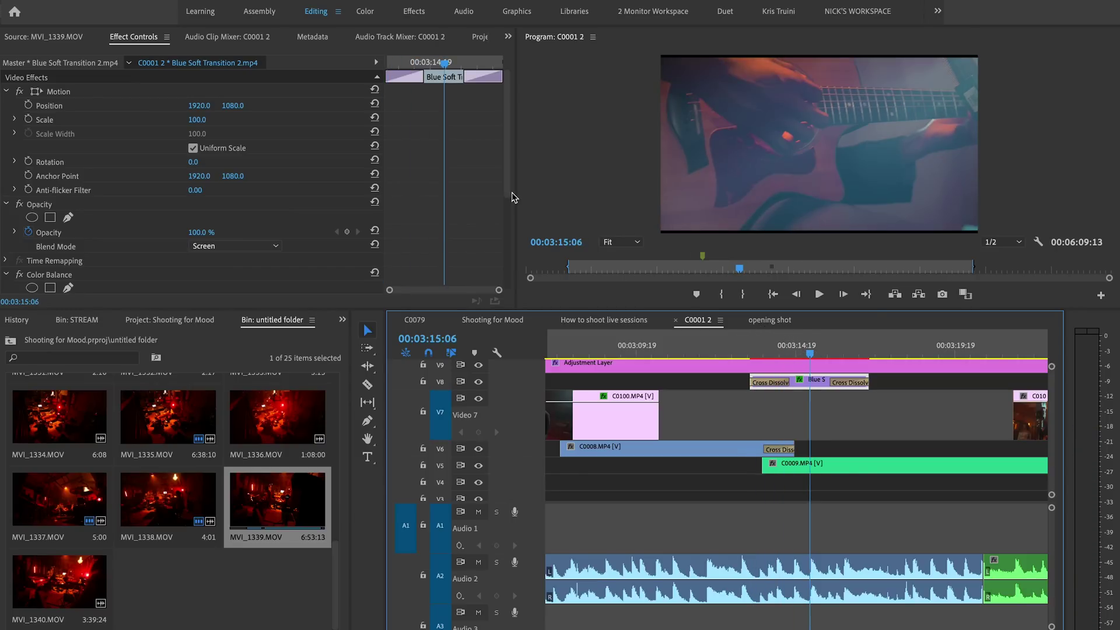
- Set the light leak's Shadow Red Balance to -40, then replay the transition from 3:14 to check
scroll(467, 187, down, 5)
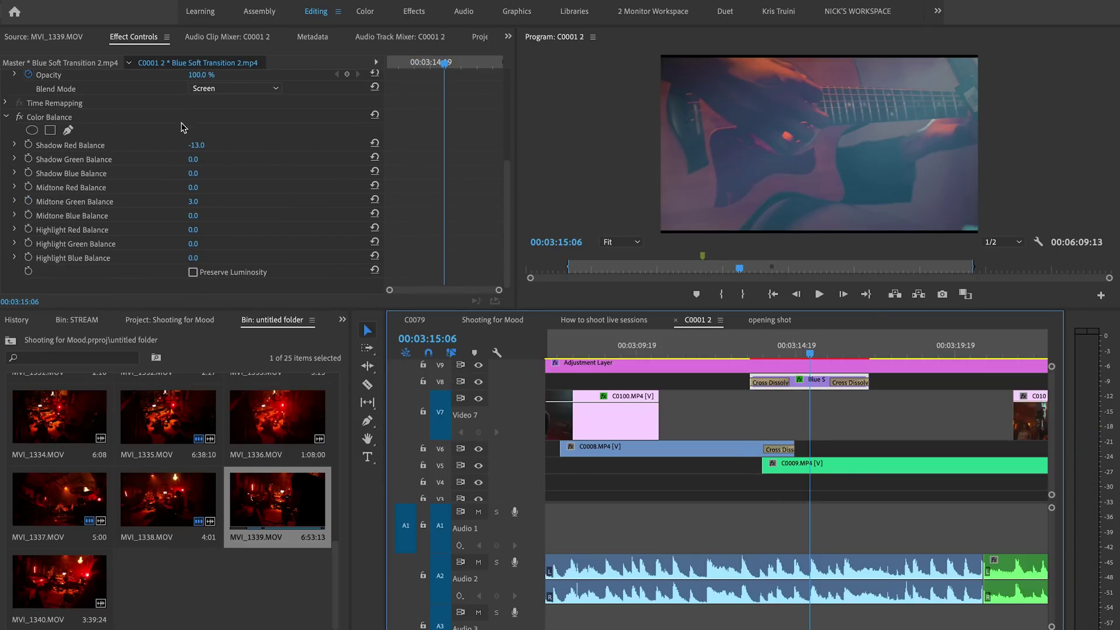
drag(197, 146, 185, 146)
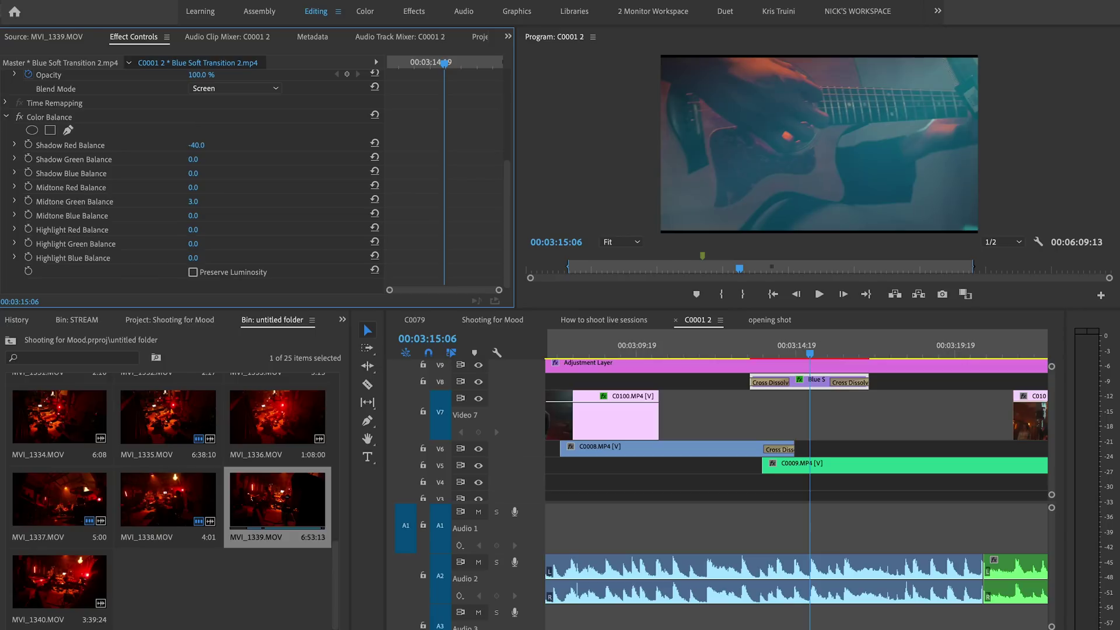
drag(794, 352, 771, 350)
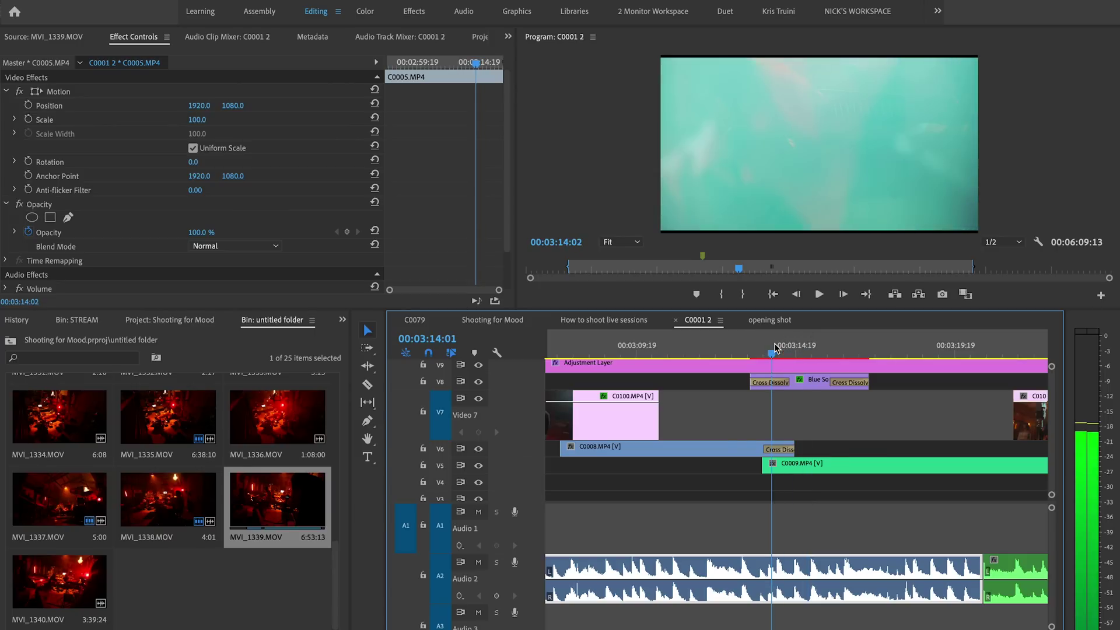
click(738, 455)
key(space)
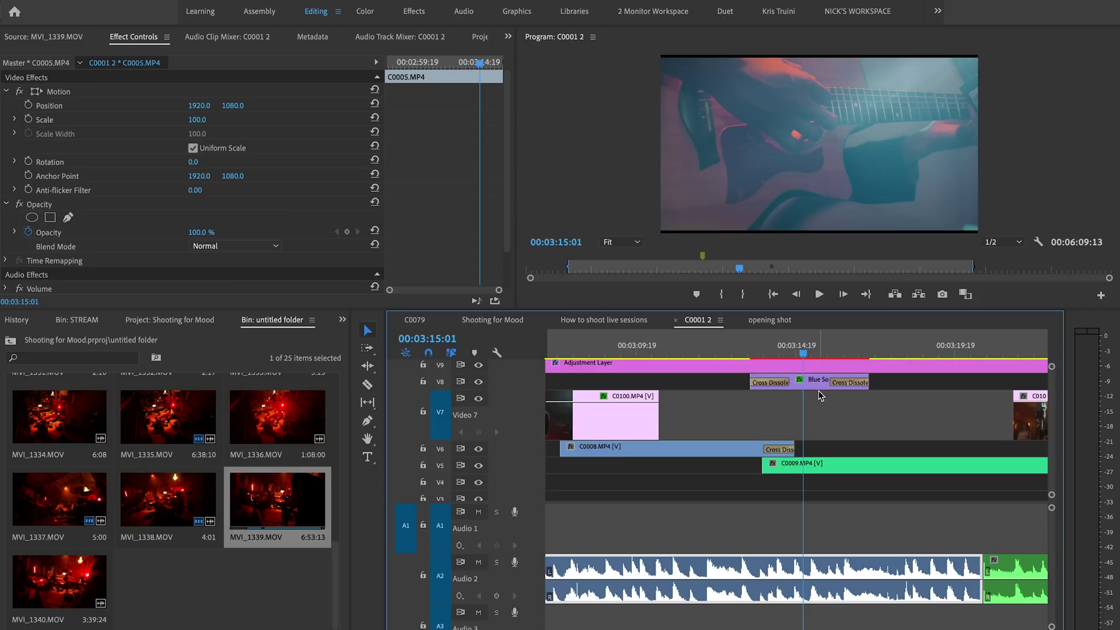
click(815, 383)
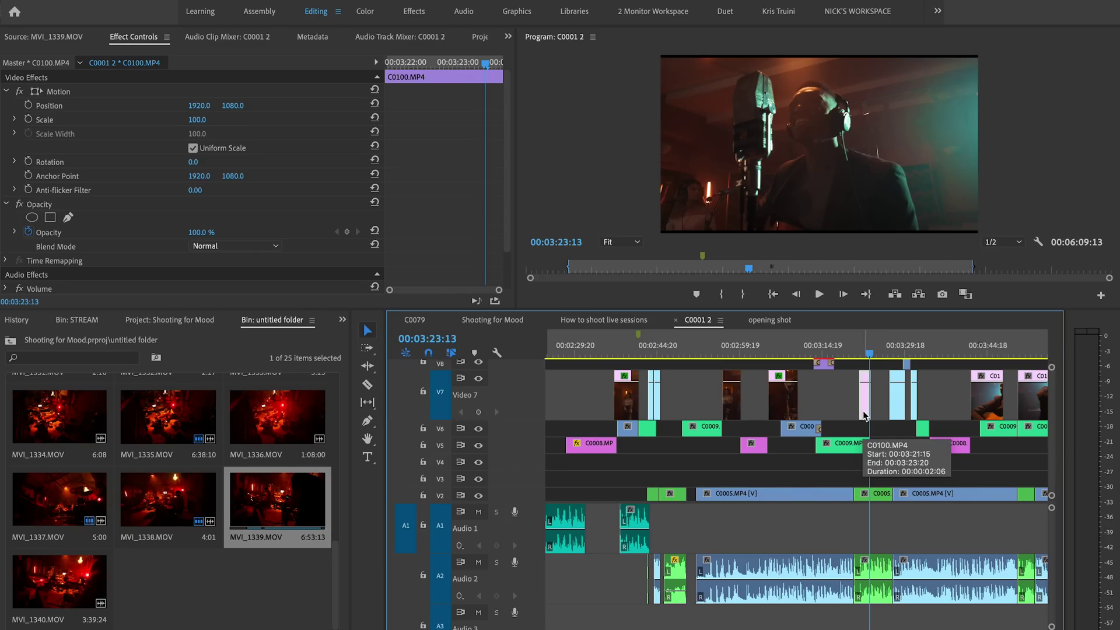
key(minus)
click(861, 350)
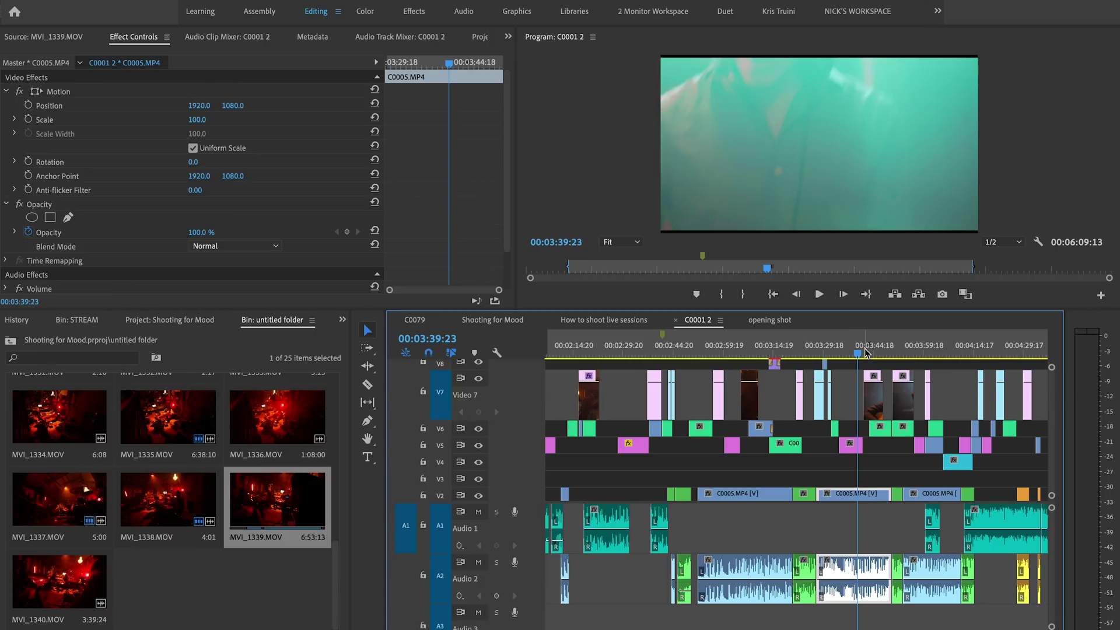
key(space)
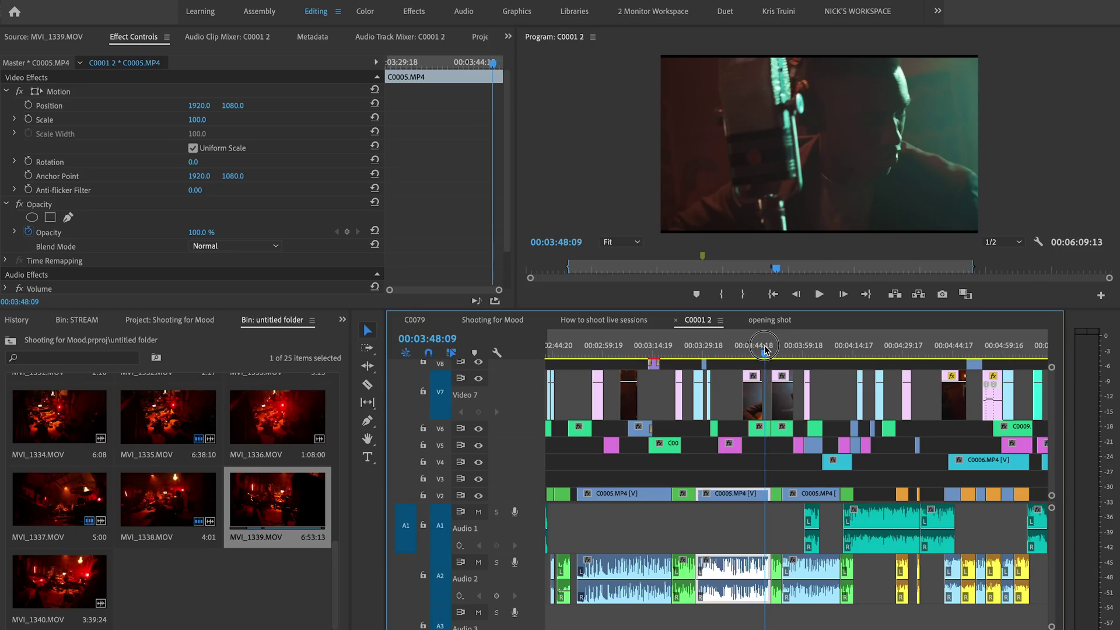
key(j)
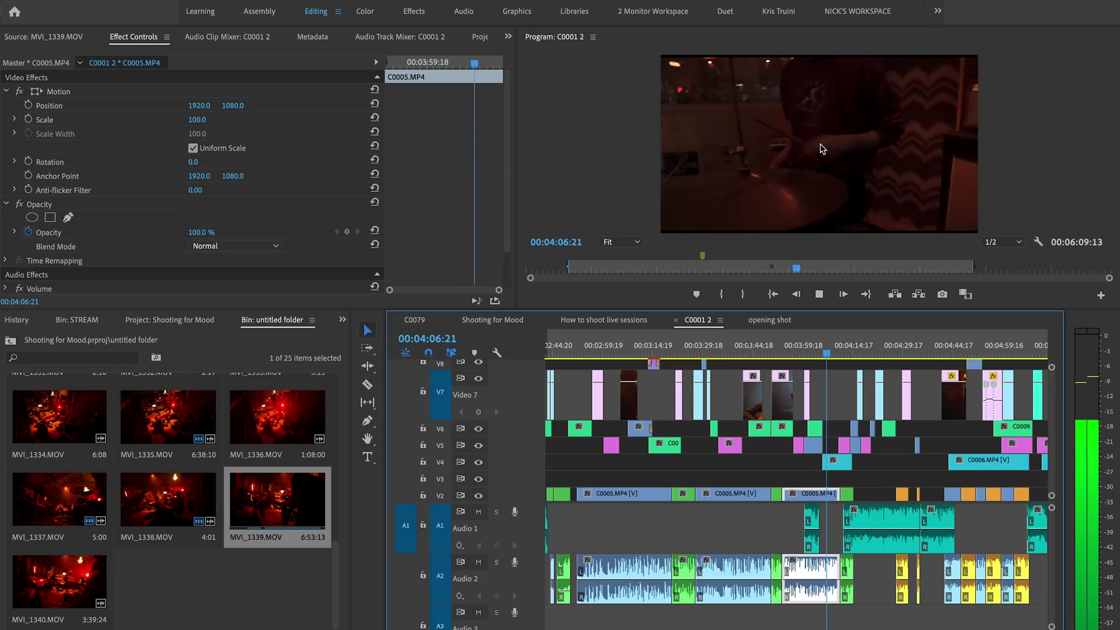
key(space)
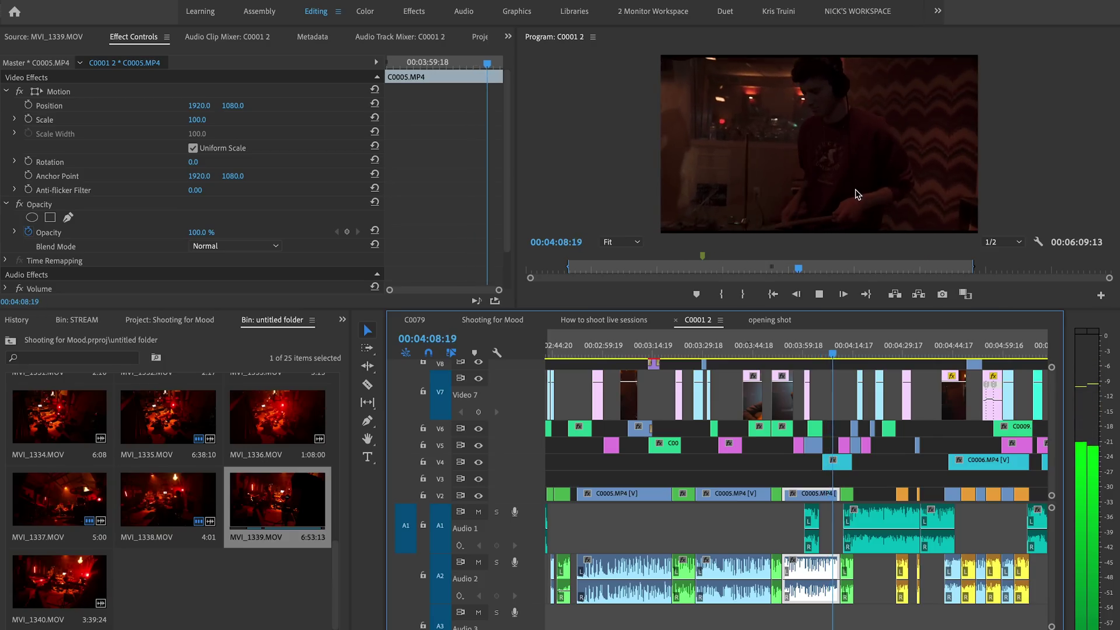
drag(835, 356, 847, 357)
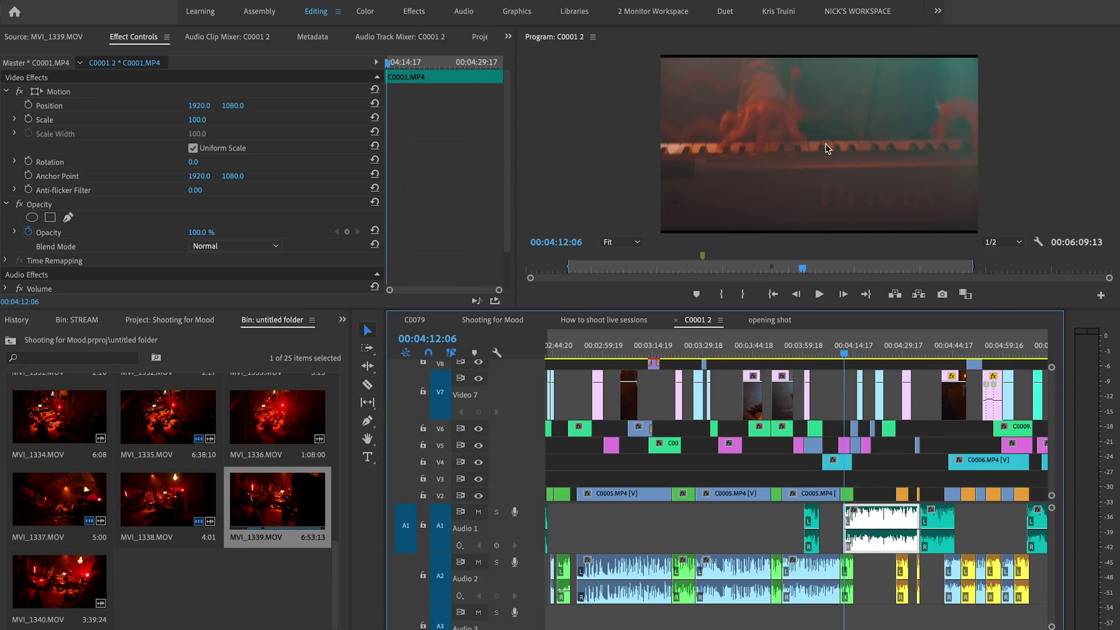
key(Down)
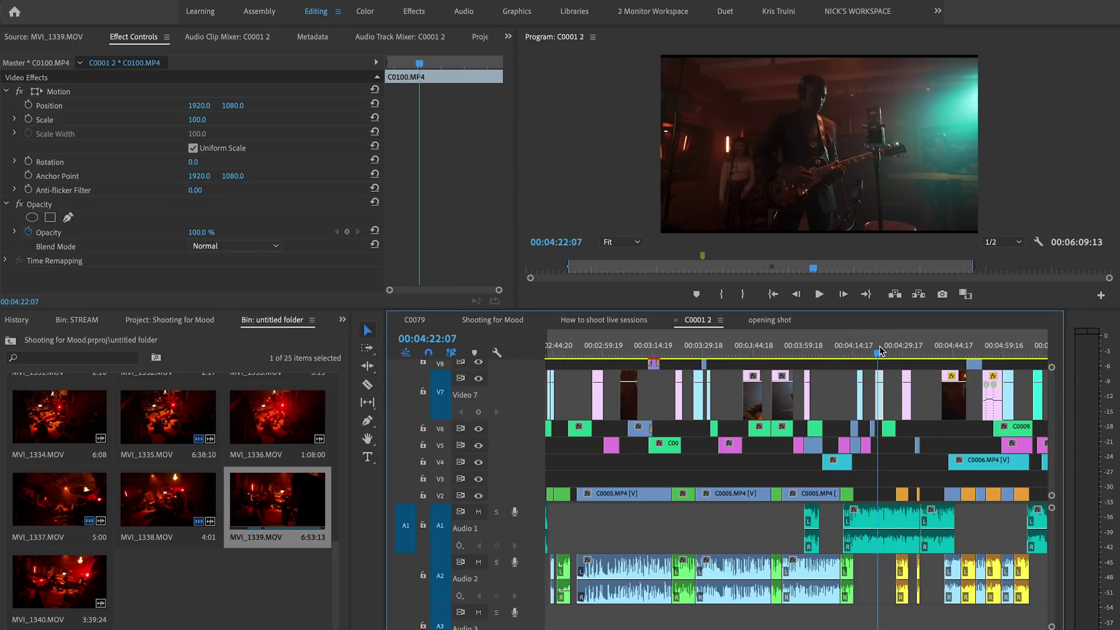
- Play from 4:22, then move to the C0100 punch-in on V7 near 4:44 to view its keyframes
key(space)
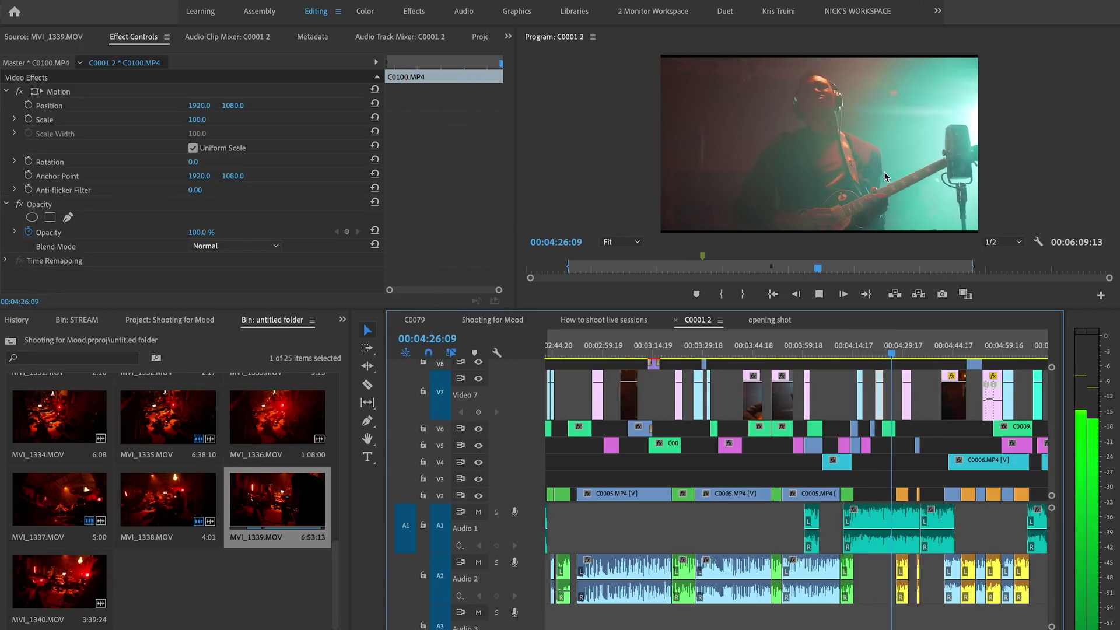
drag(933, 354, 989, 357)
key(equal)
key(equal)
key(space)
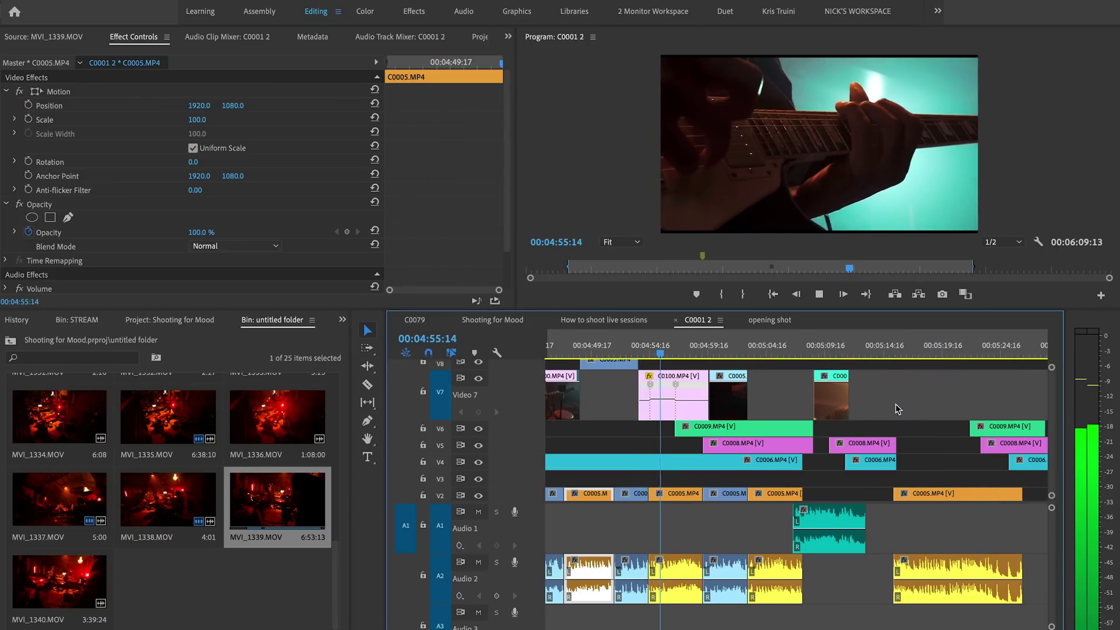
key(space)
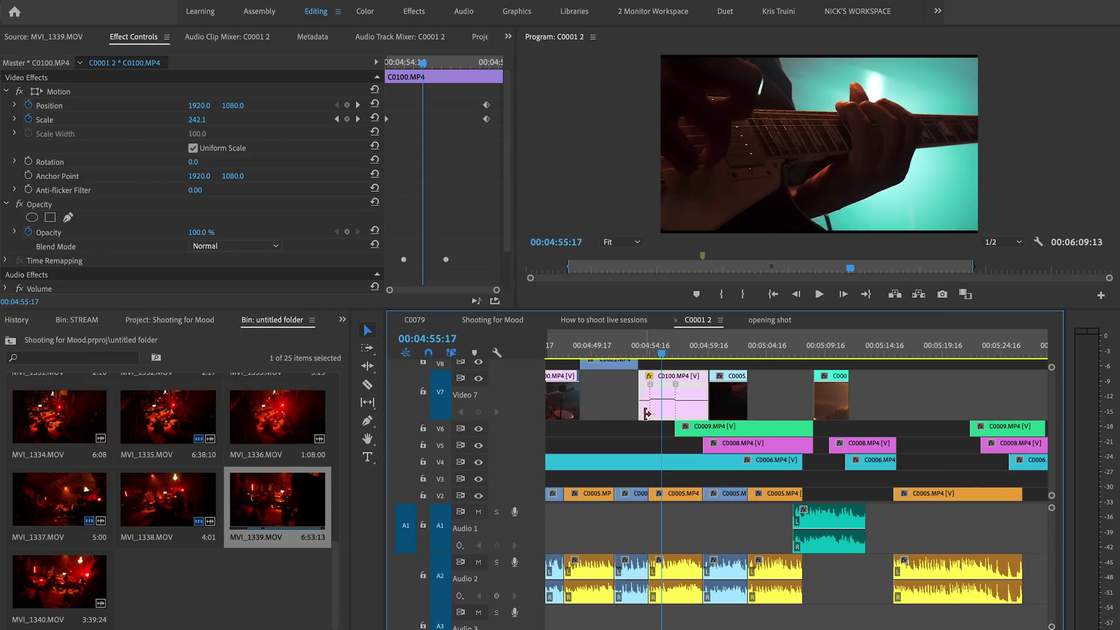
alt+scroll(646, 413, up, 3)
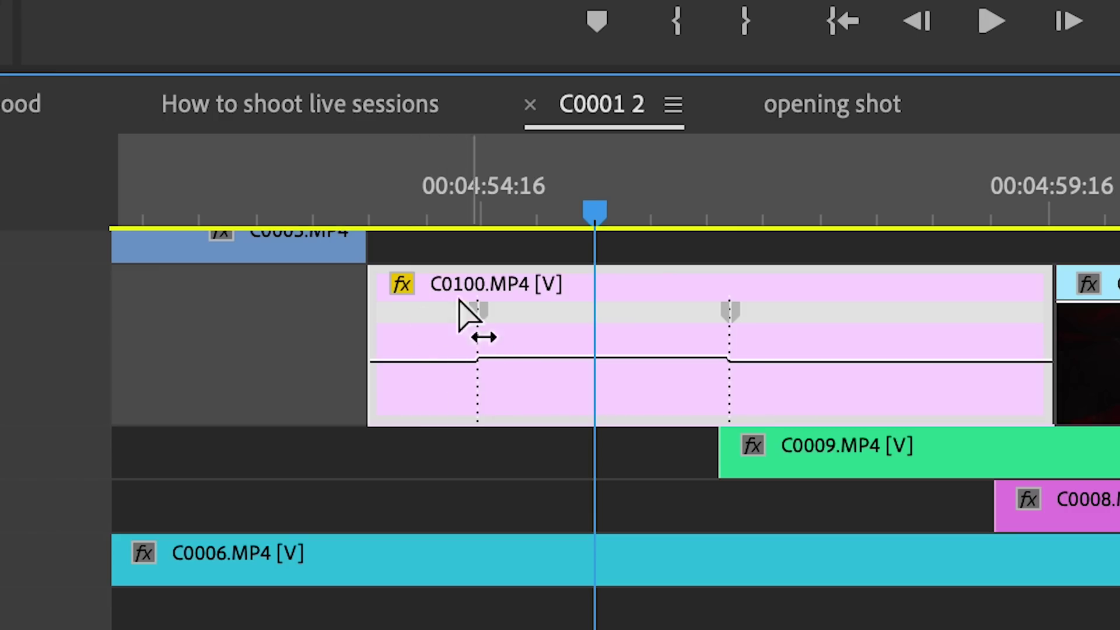
drag(294, 204, 370, 208)
drag(626, 350, 628, 352)
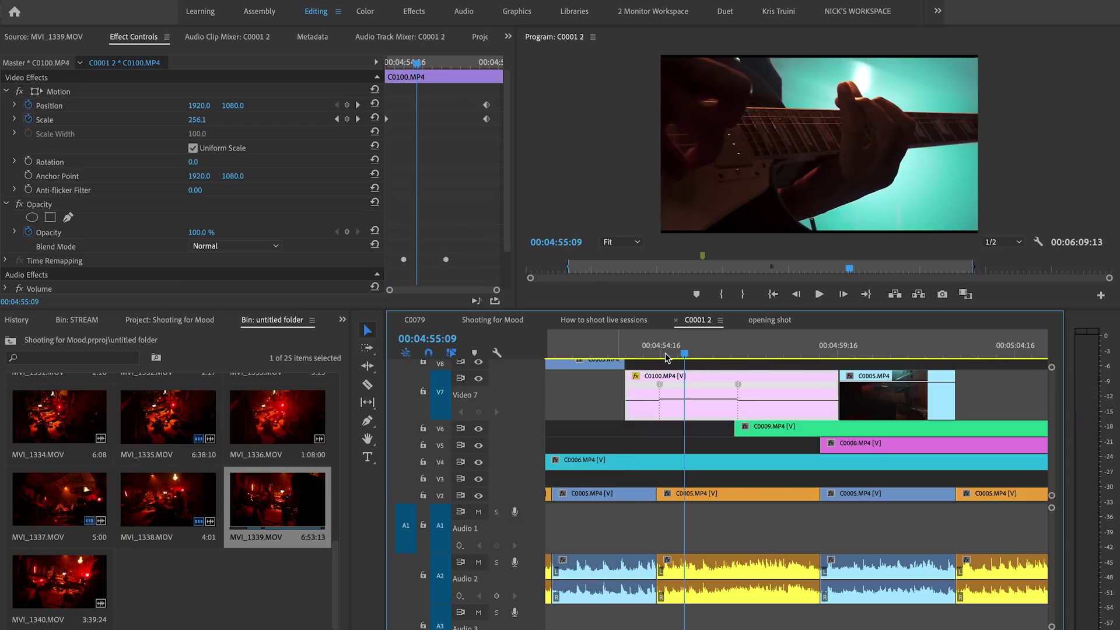
click(640, 349)
drag(646, 348, 700, 340)
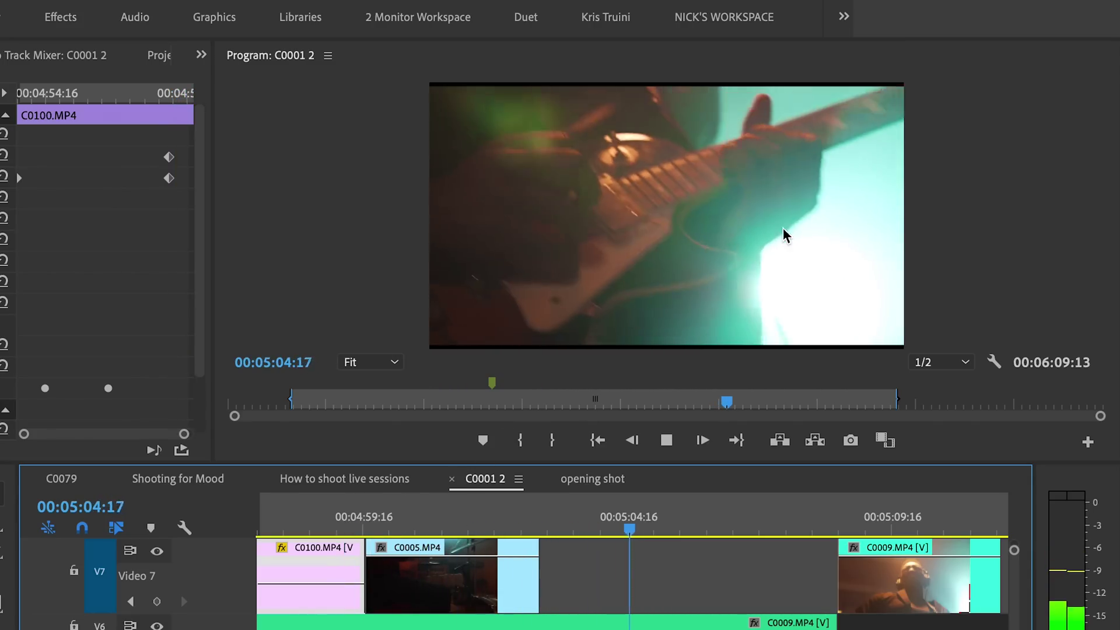
key(space)
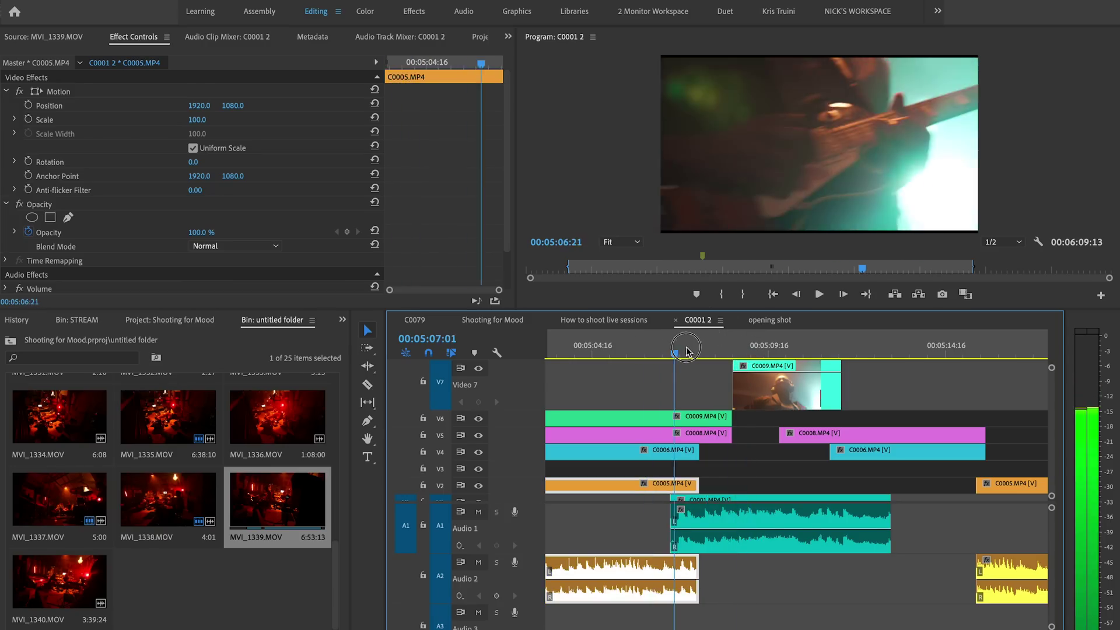
click(744, 348)
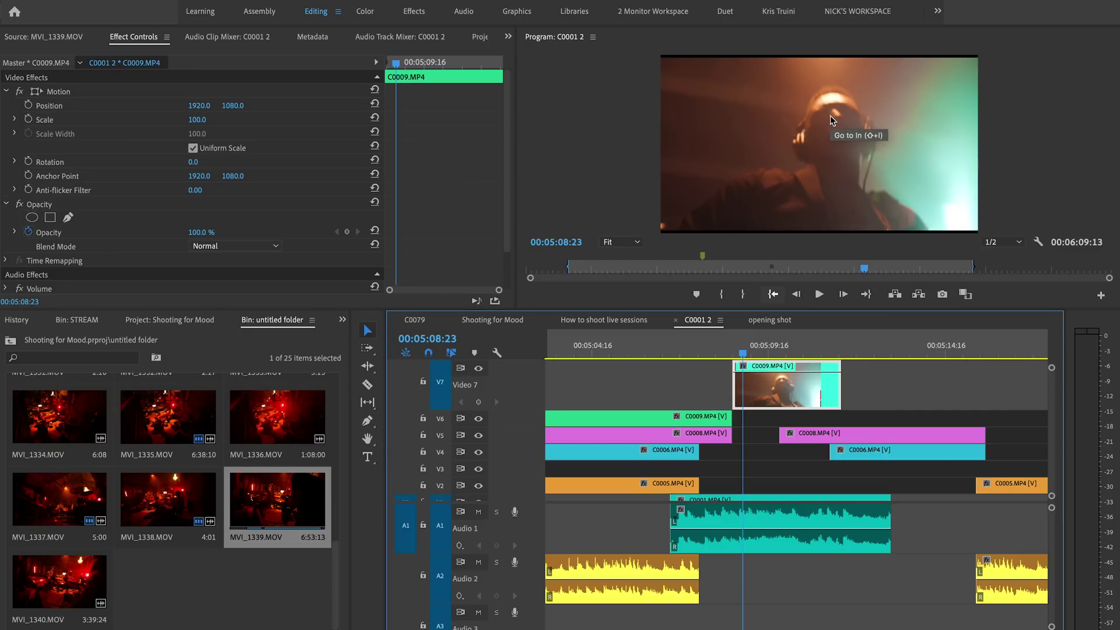
key(space)
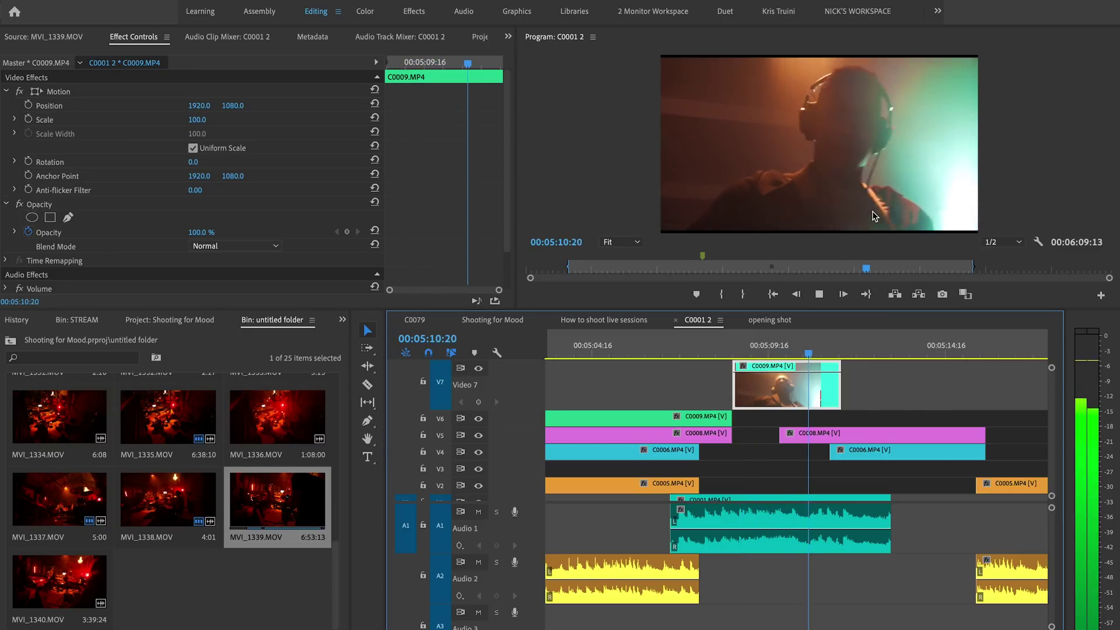
key(space)
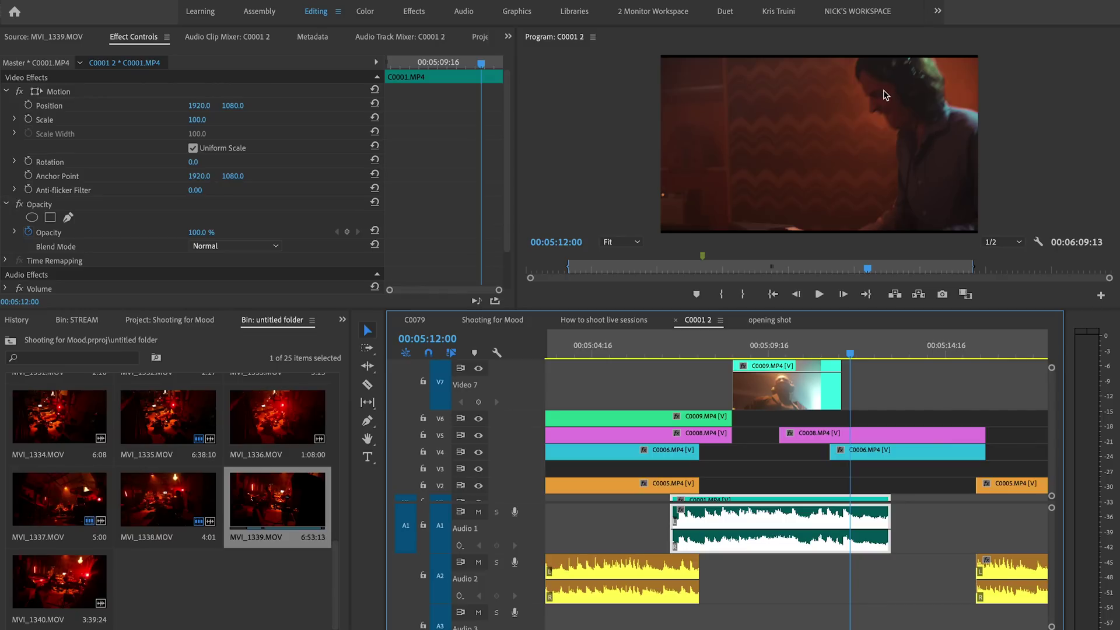
scroll(856, 468, down, 1)
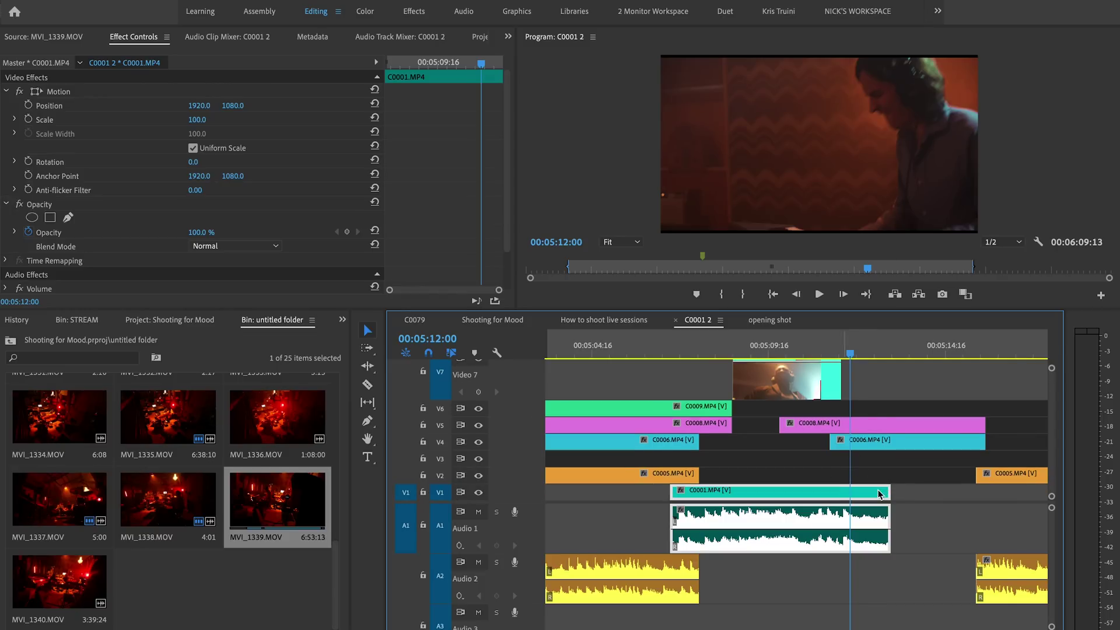
scroll(873, 428, up, 5)
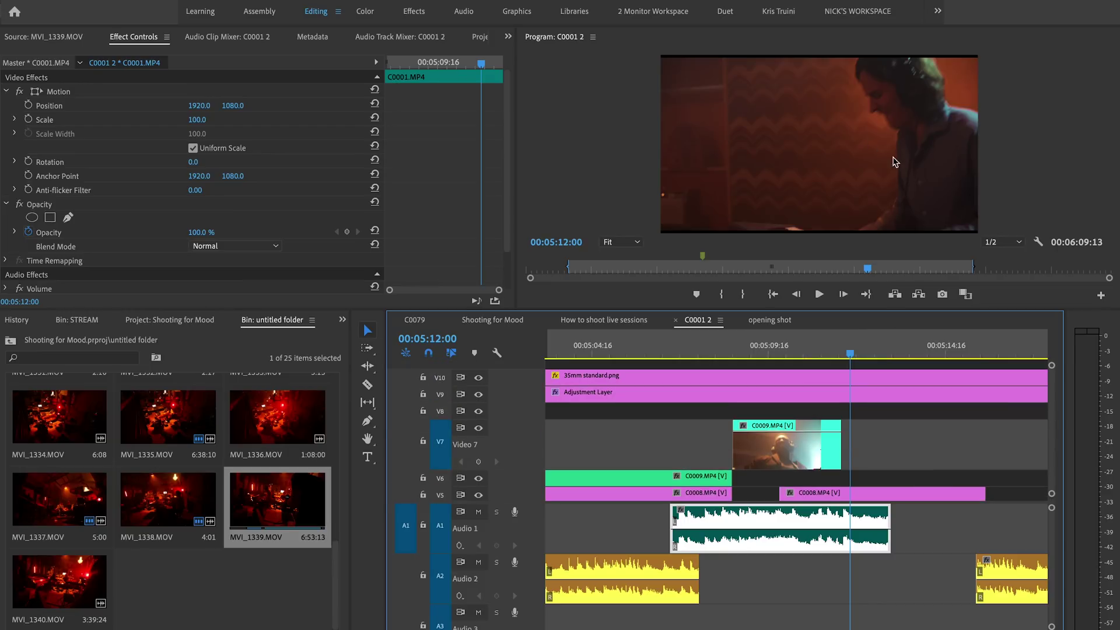
click(829, 353)
key(space)
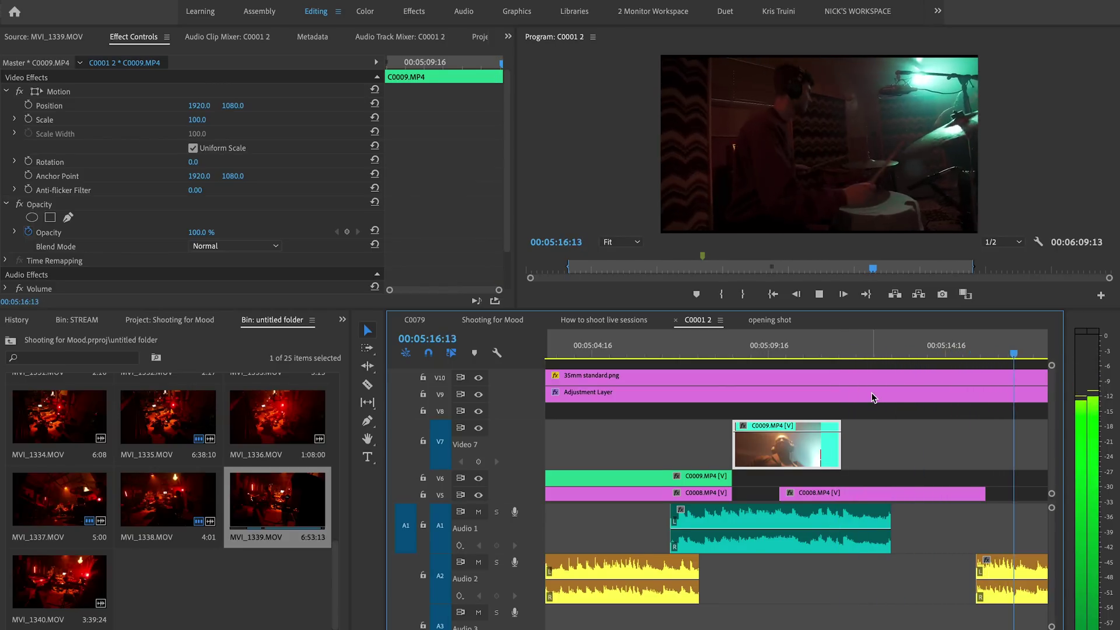
scroll(873, 397, down, 2)
scroll(917, 437, down, 3)
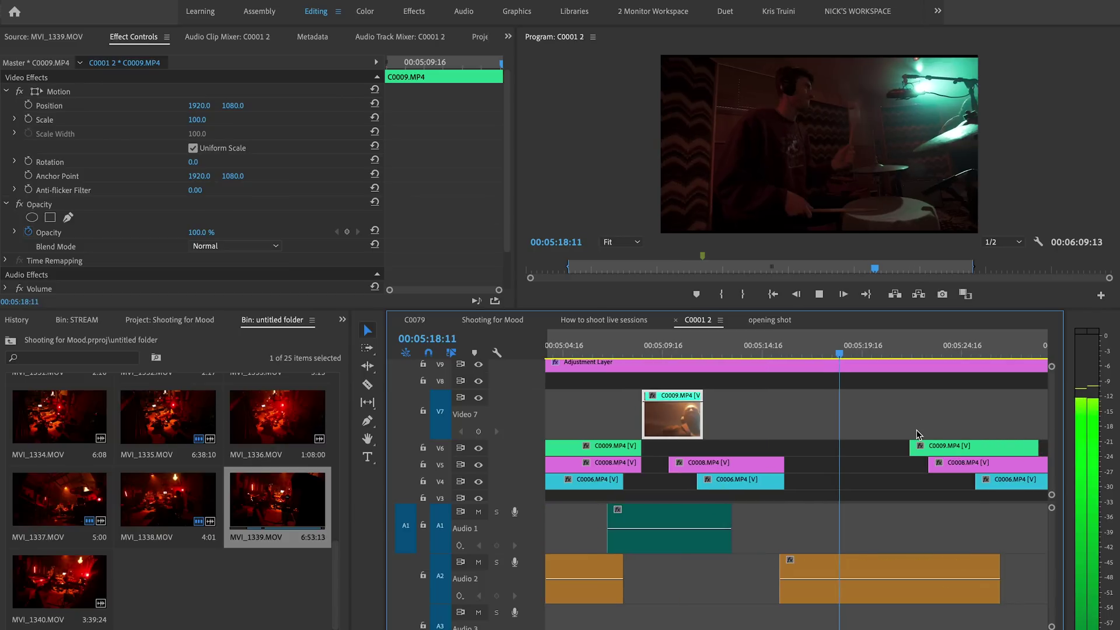
- Review the cuts between 05:13 and 05:23 and save the project
key(space)
click(731, 348)
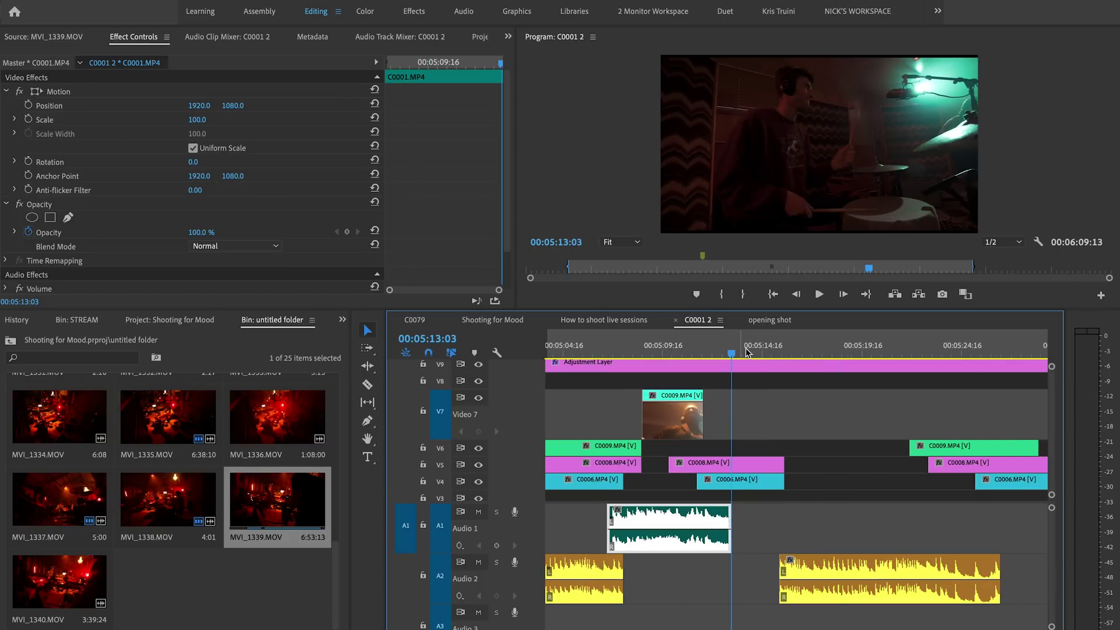
drag(761, 350, 943, 349)
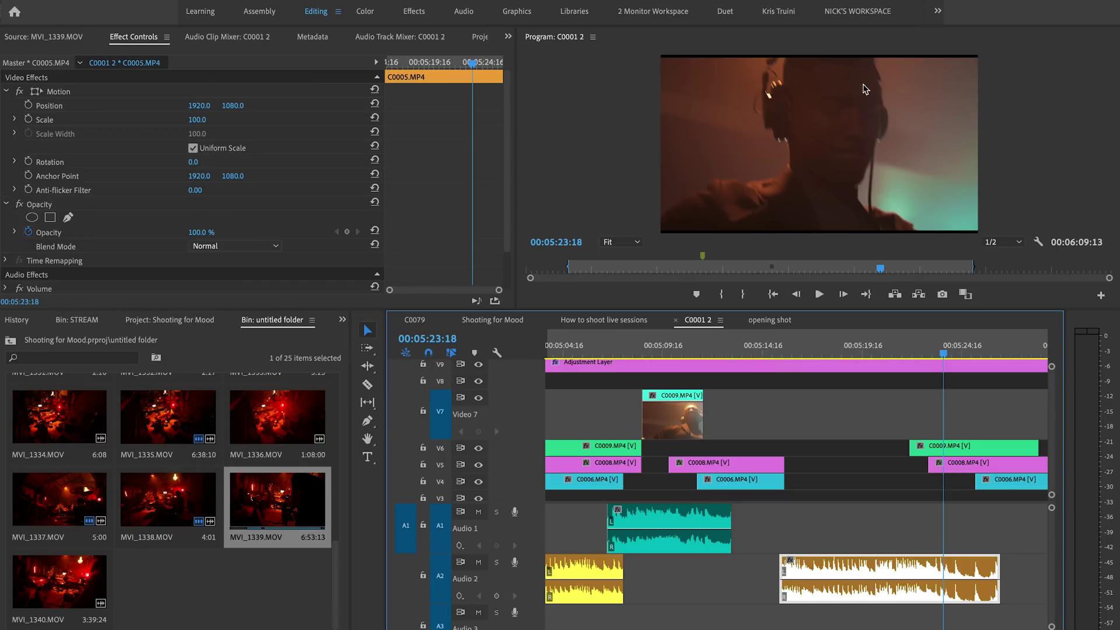
key(ctrl+s)
drag(912, 348, 945, 350)
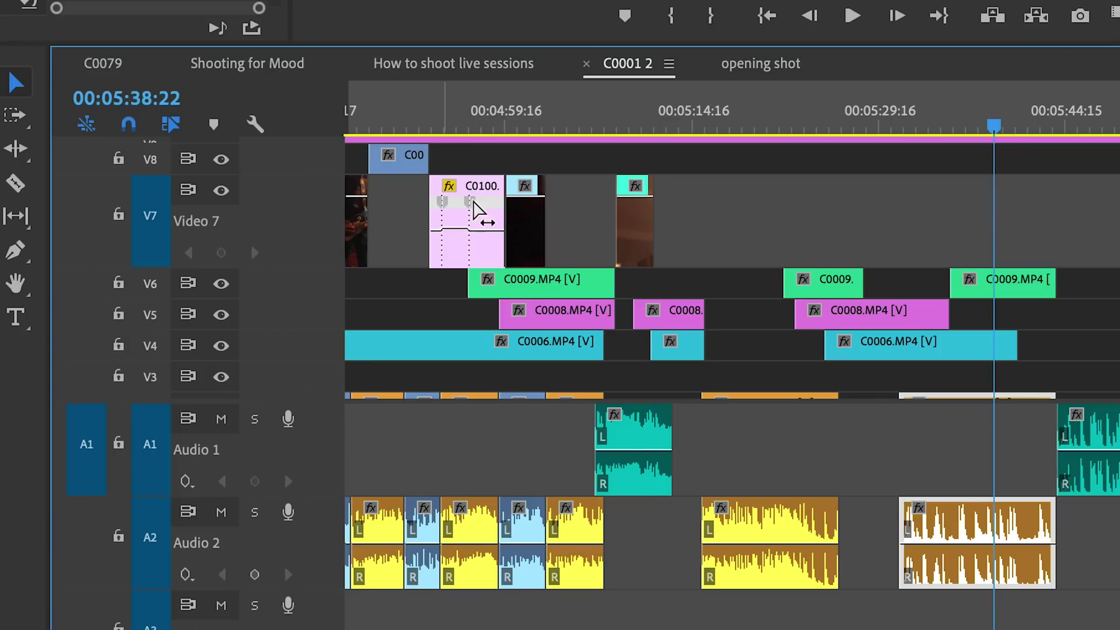
scroll(655, 217, right, 8)
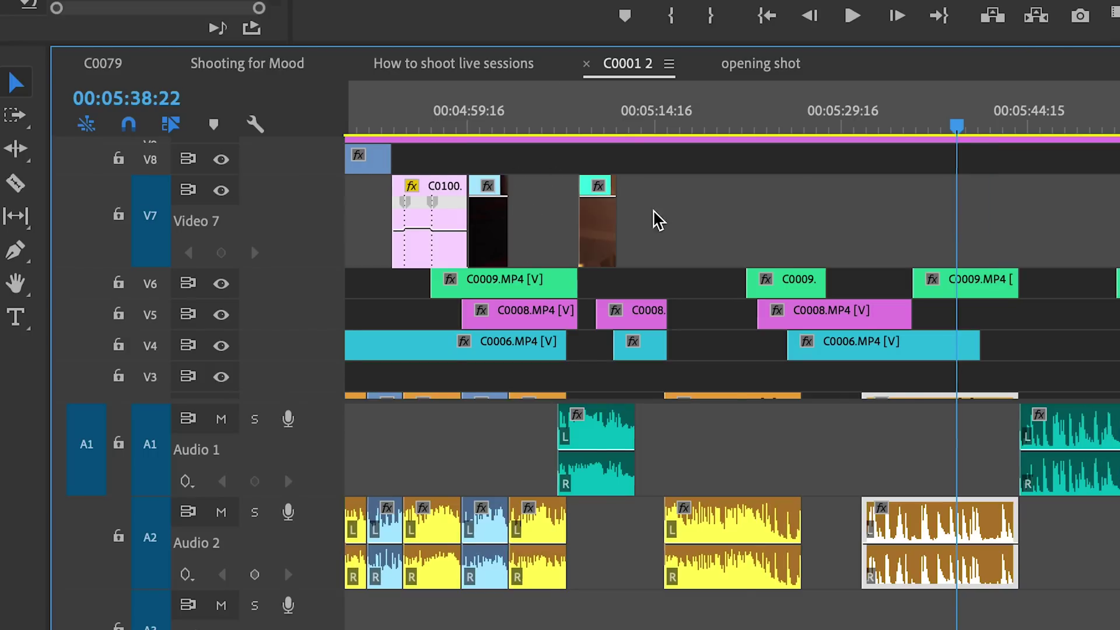
scroll(655, 217, down, 2)
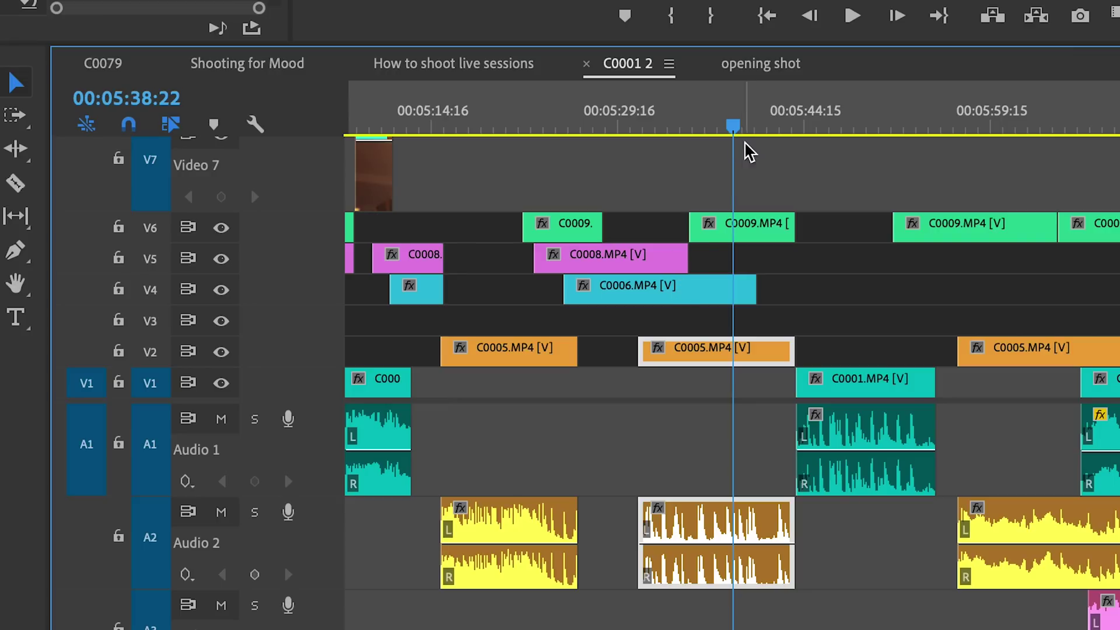
drag(741, 125, 772, 121)
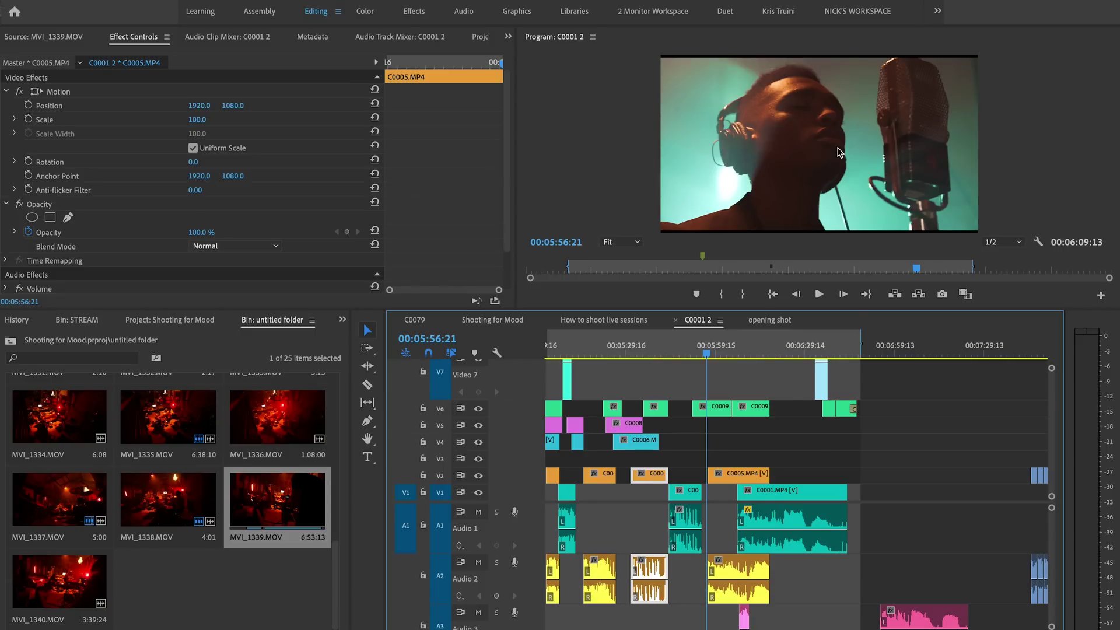
click(705, 350)
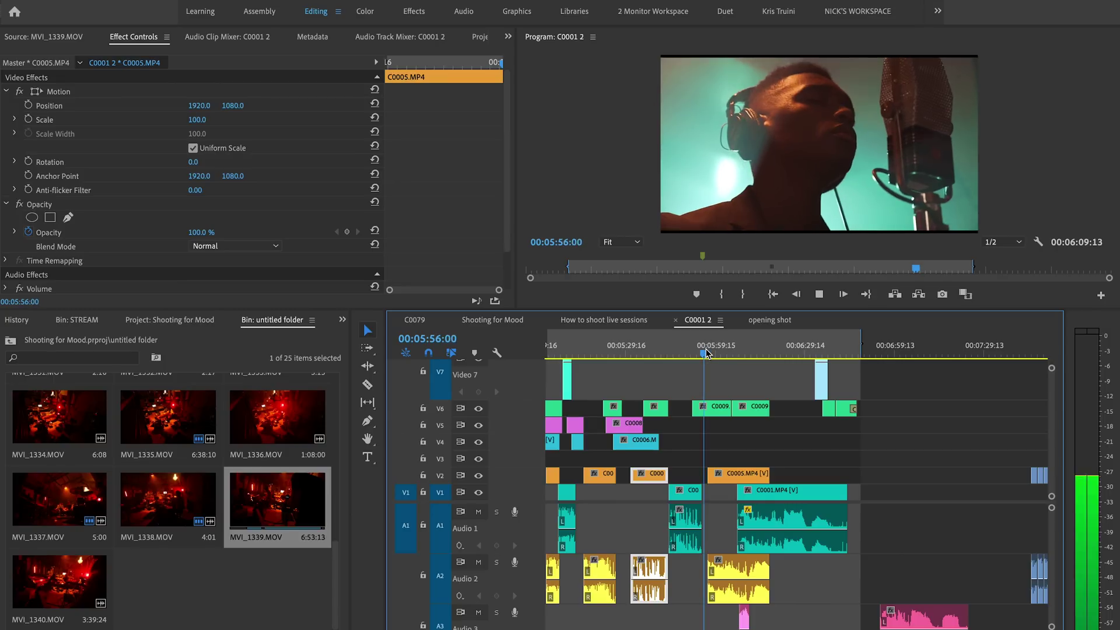
click(808, 167)
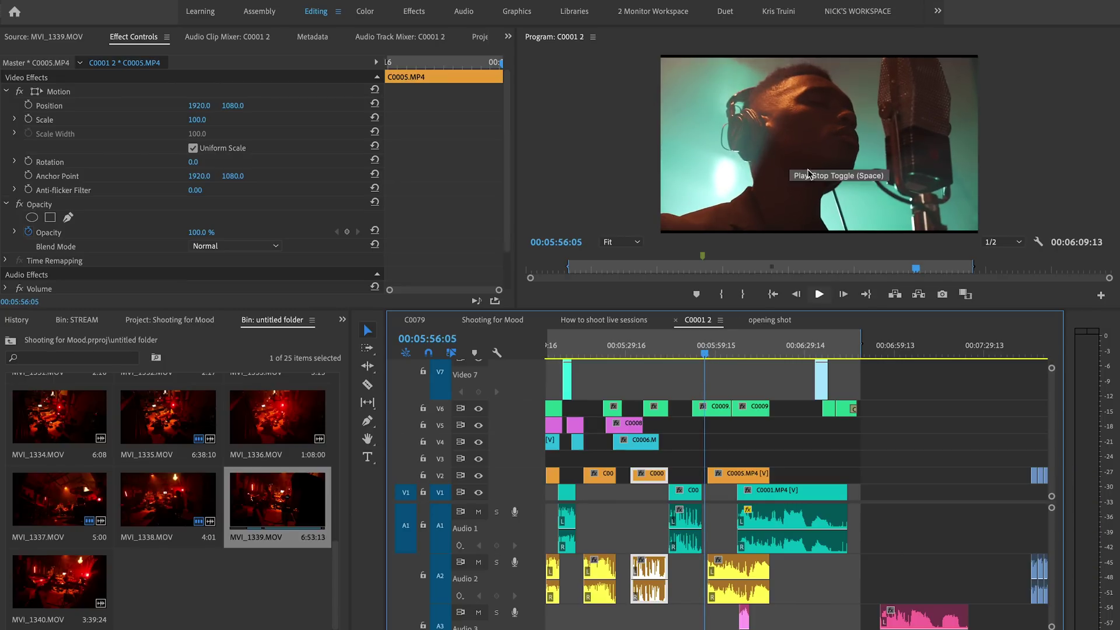
key(space)
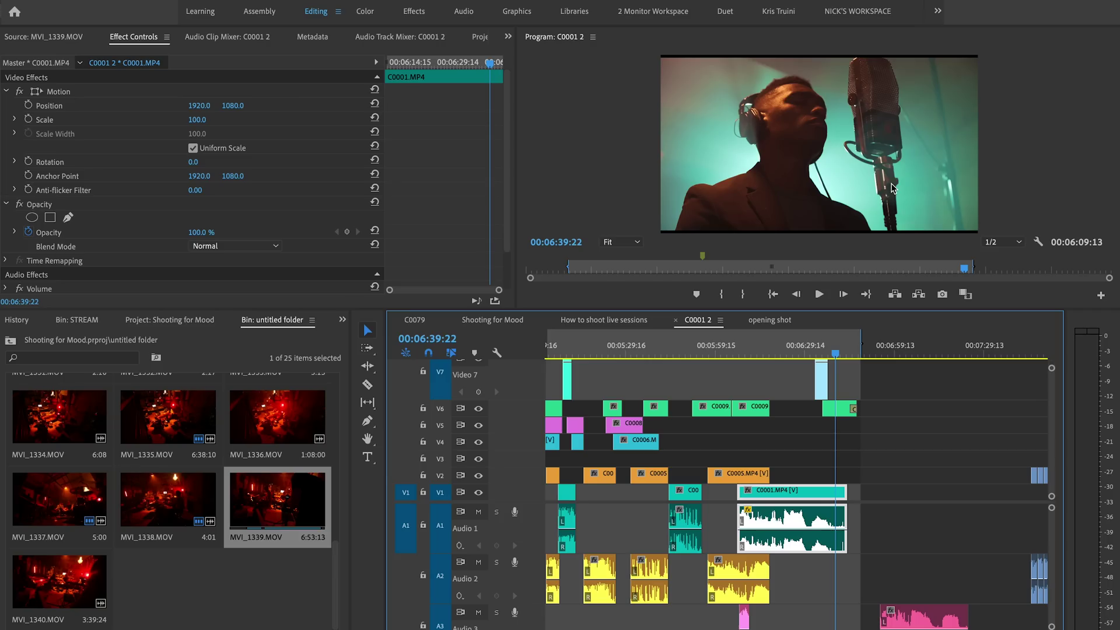
key(space)
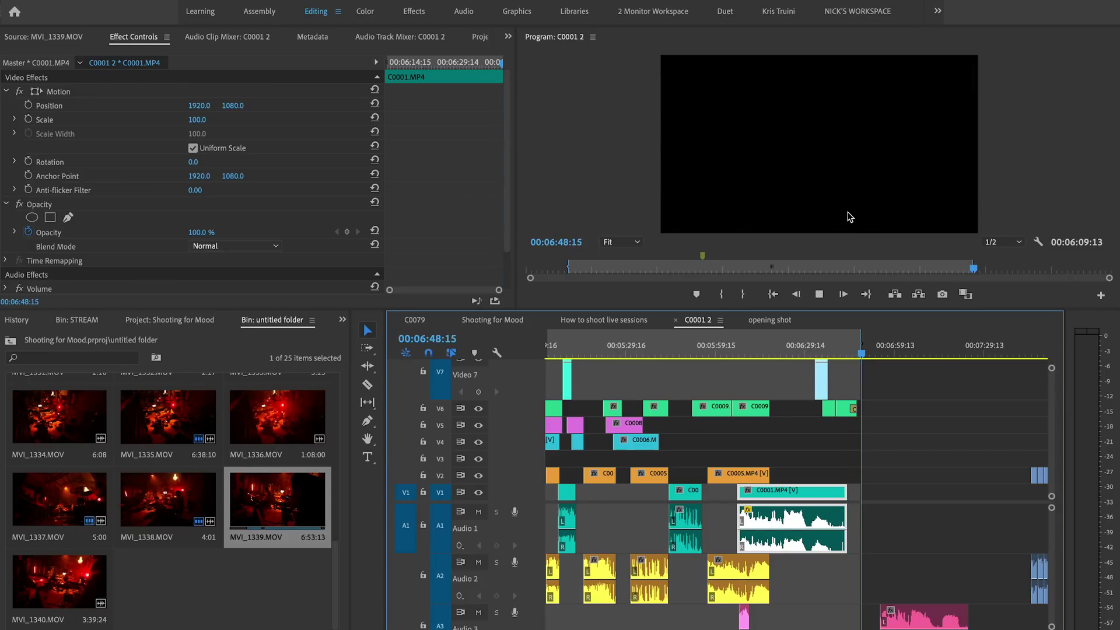
key(minus)
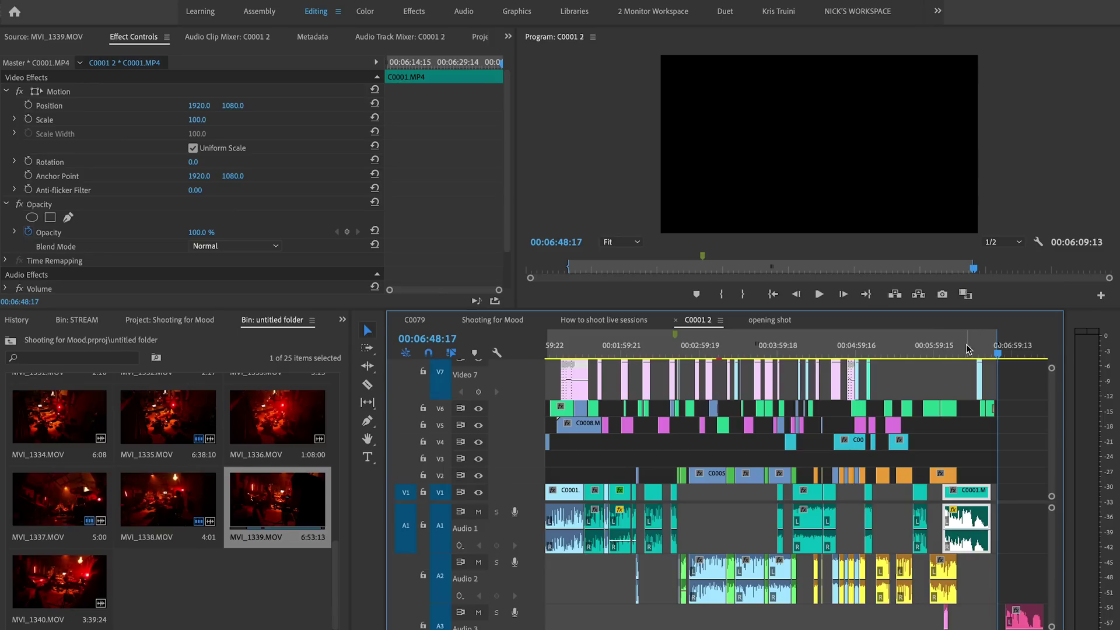
- Zoom out to the whole sequence and select the 35mm standard.png overlay on V10
key(minus)
key(minus)
scroll(942, 376, right, 1)
scroll(901, 455, up, 3)
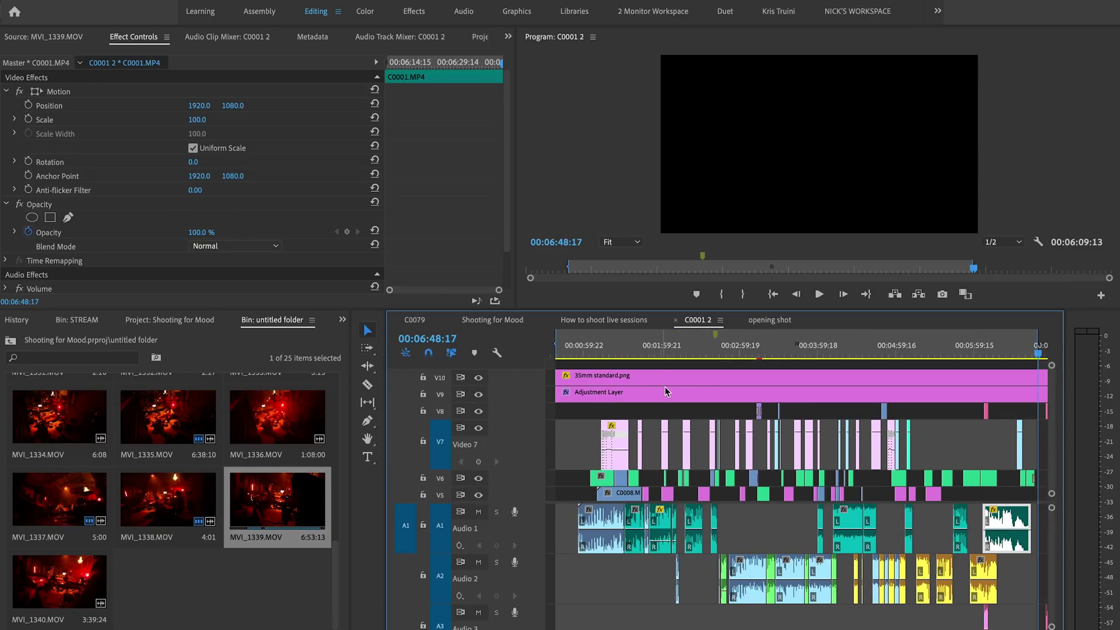
click(657, 382)
click(654, 348)
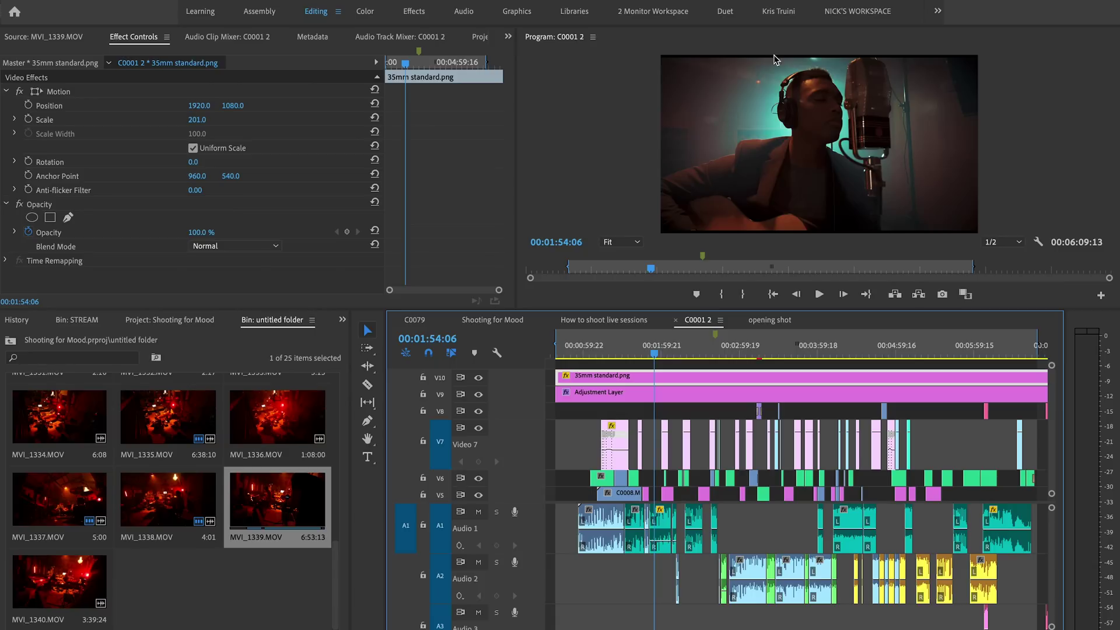
- Move the playhead to 00:02:08:16 in the sequence
click(671, 348)
scroll(677, 425, down, 3)
scroll(677, 425, right, 2)
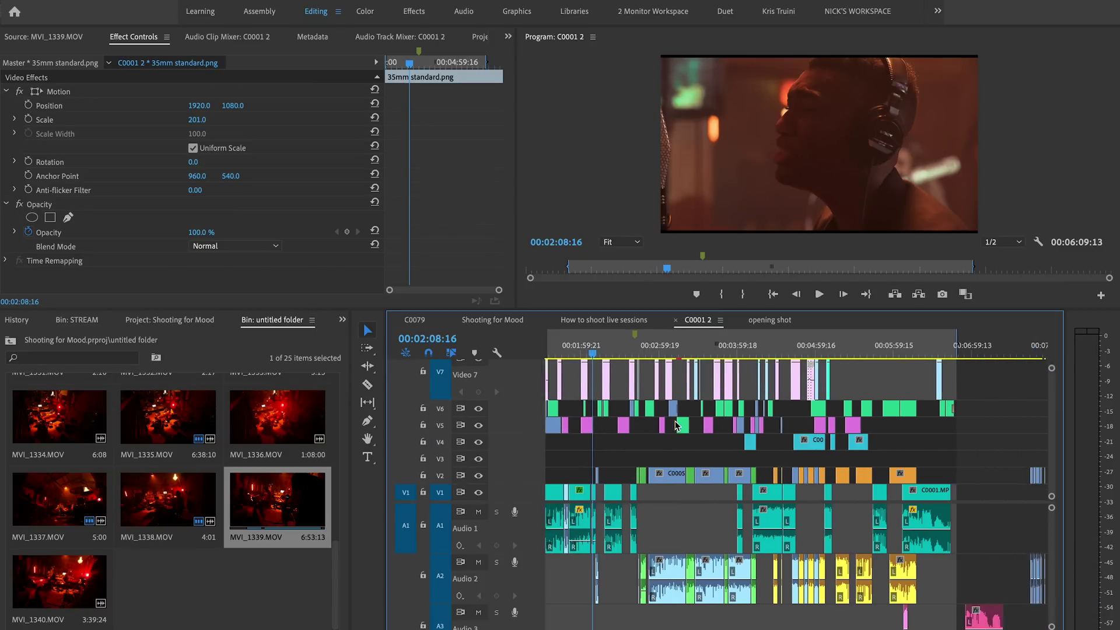
scroll(675, 424, up, 3)
scroll(698, 415, down, 2)
scroll(698, 415, left, 3)
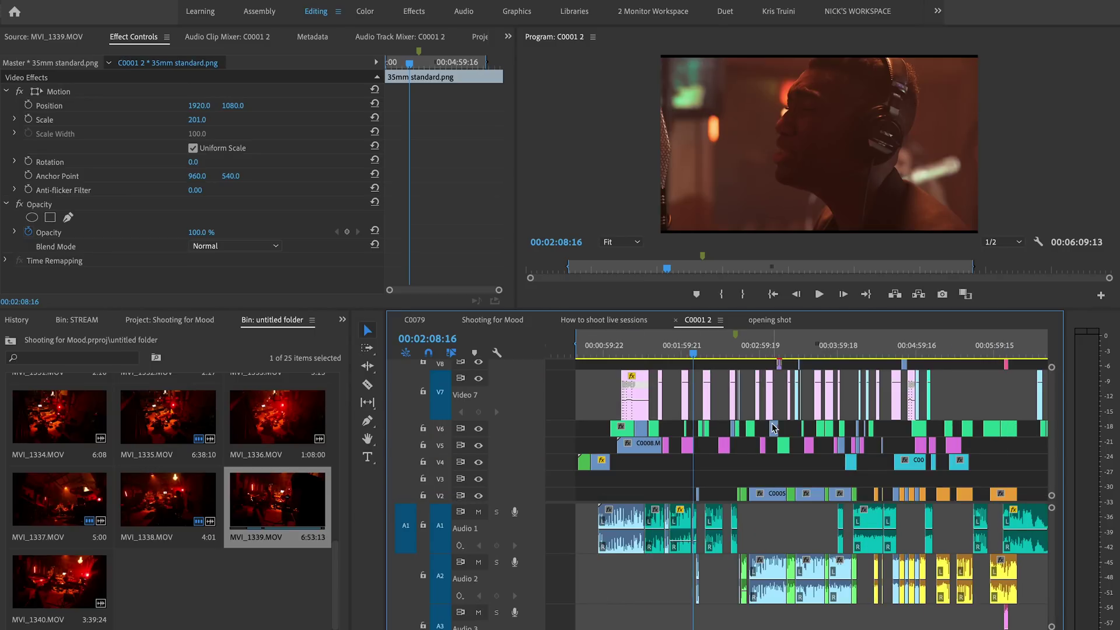